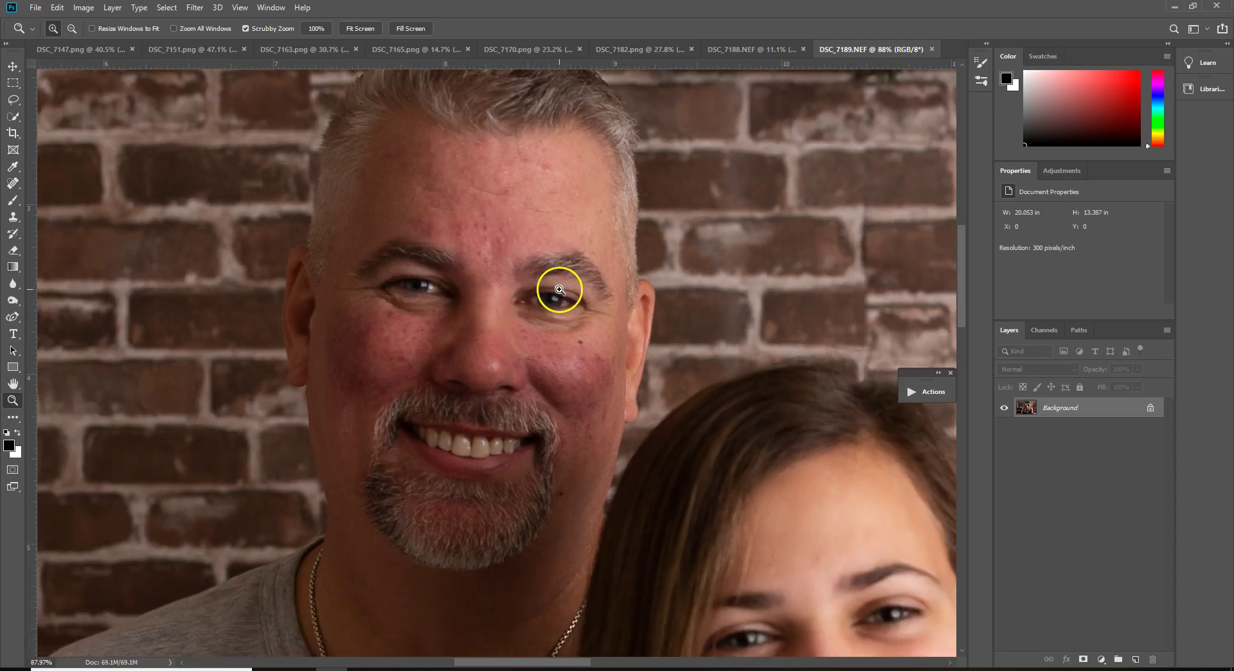
Collapse the Actions list, place it beside the man's head and frame his face at about 110% zoom.
left_click(933, 392)
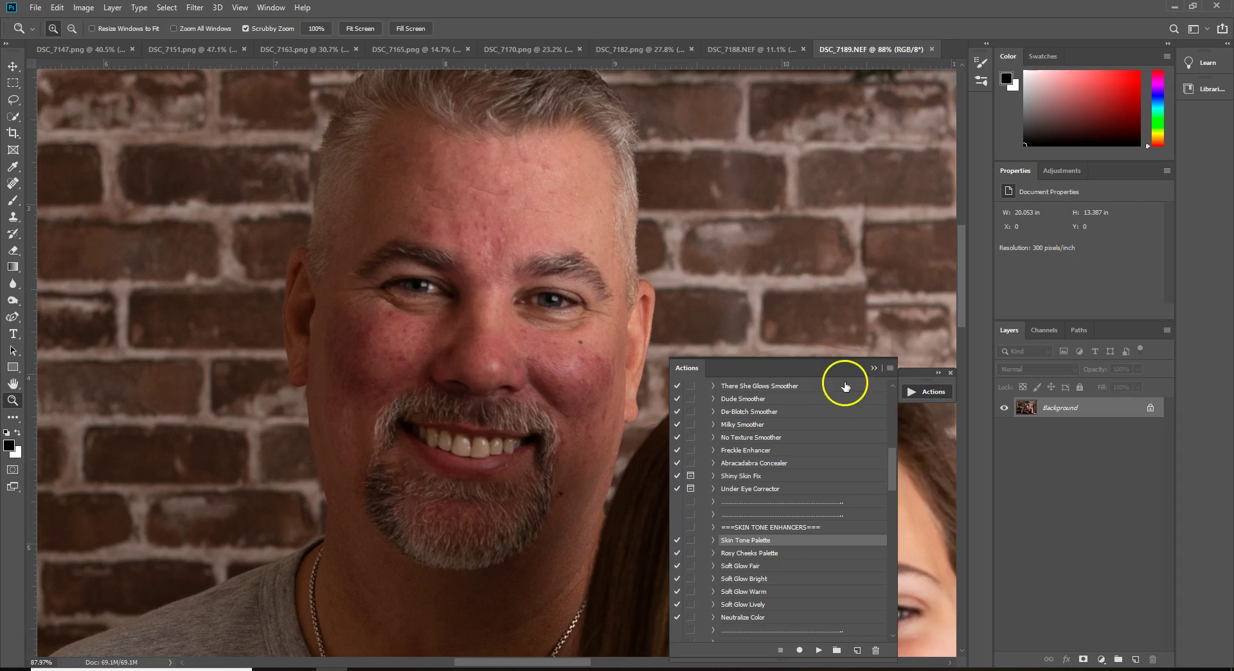
left_click_drag(837, 375, 822, 418)
left_click(879, 349)
scroll(885, 436, "down", 6)
scroll(821, 419, "up", 3)
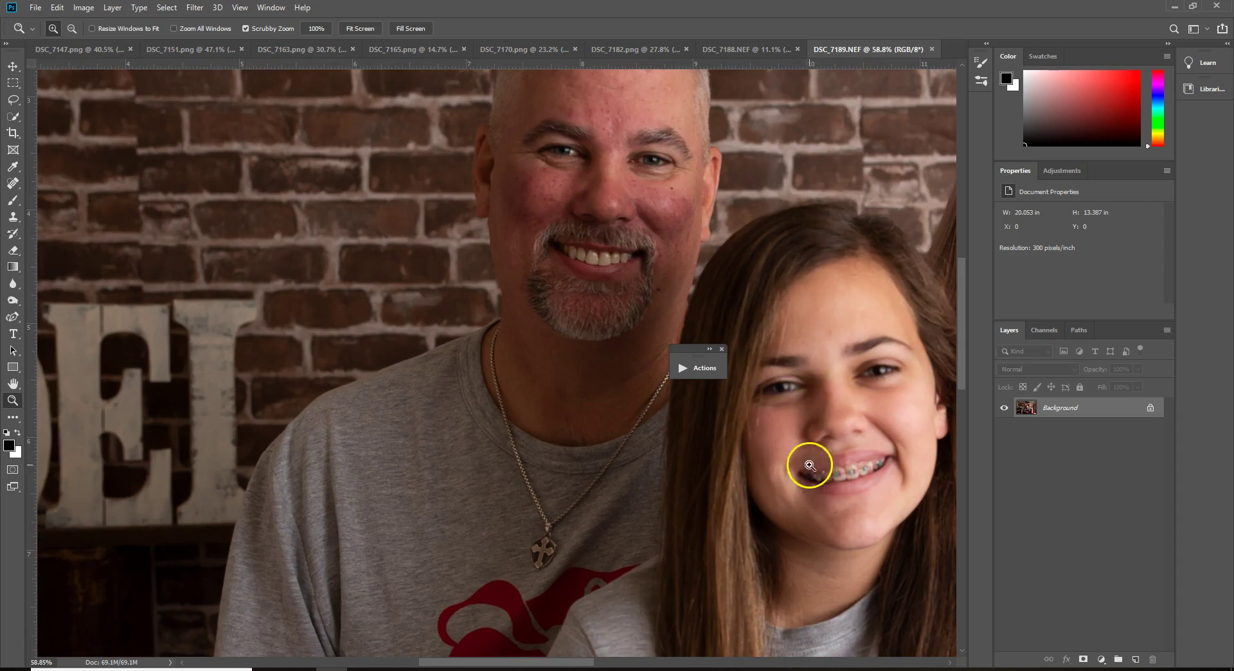
scroll(820, 386, "up", 1)
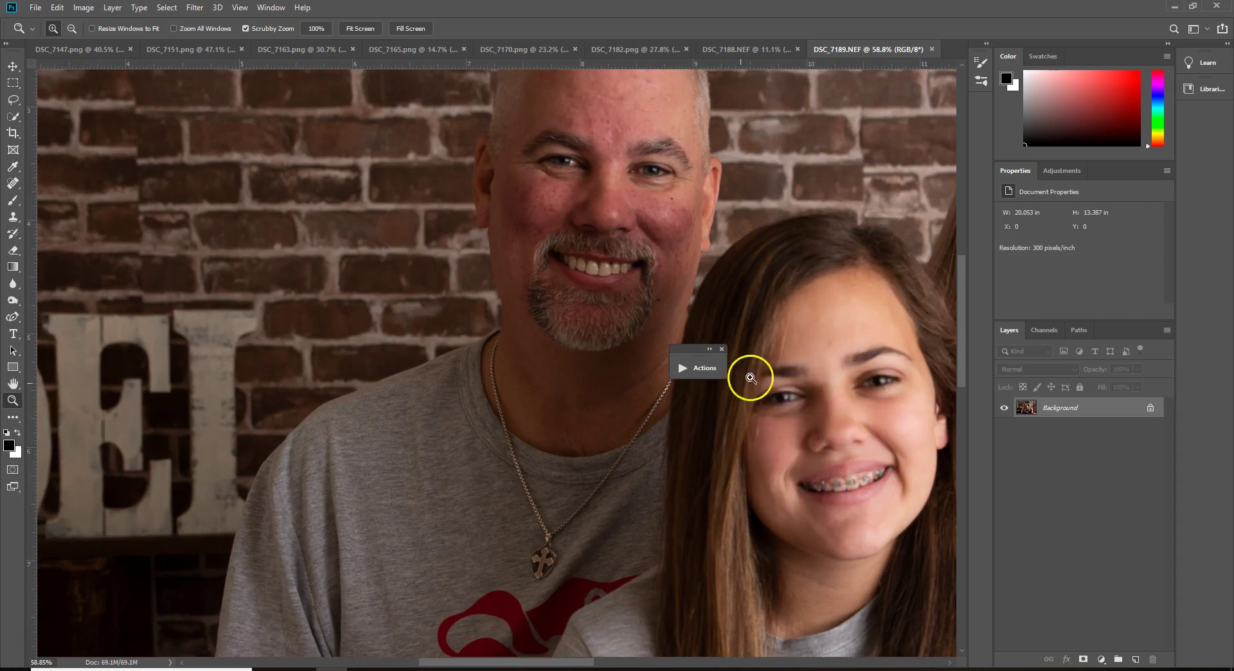
left_click_drag(650, 251, 697, 280)
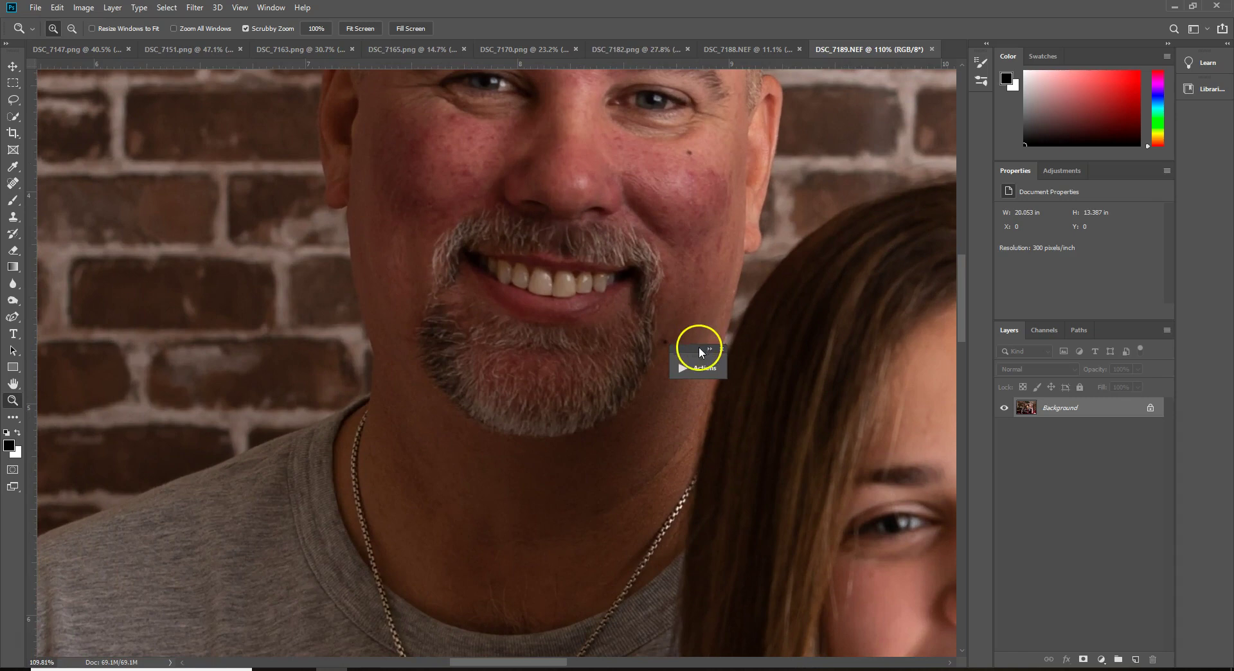
left_click_drag(694, 352, 800, 260)
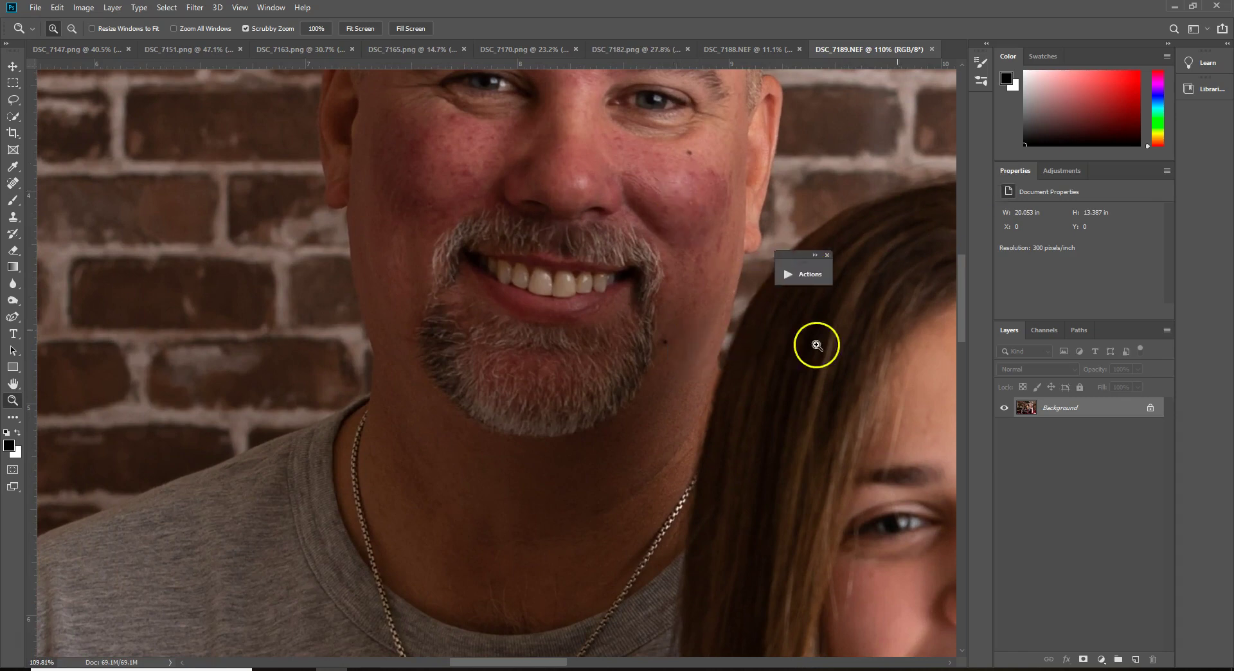
left_click_drag(962, 307, 959, 272)
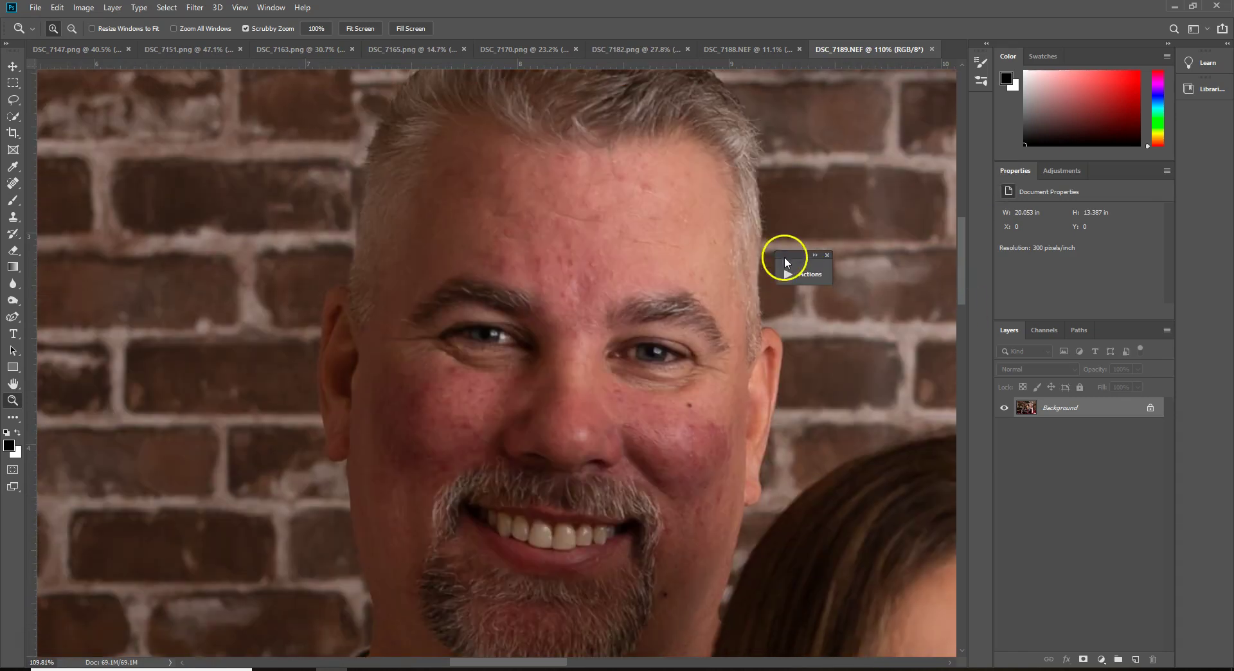
left_click_drag(804, 252, 880, 204)
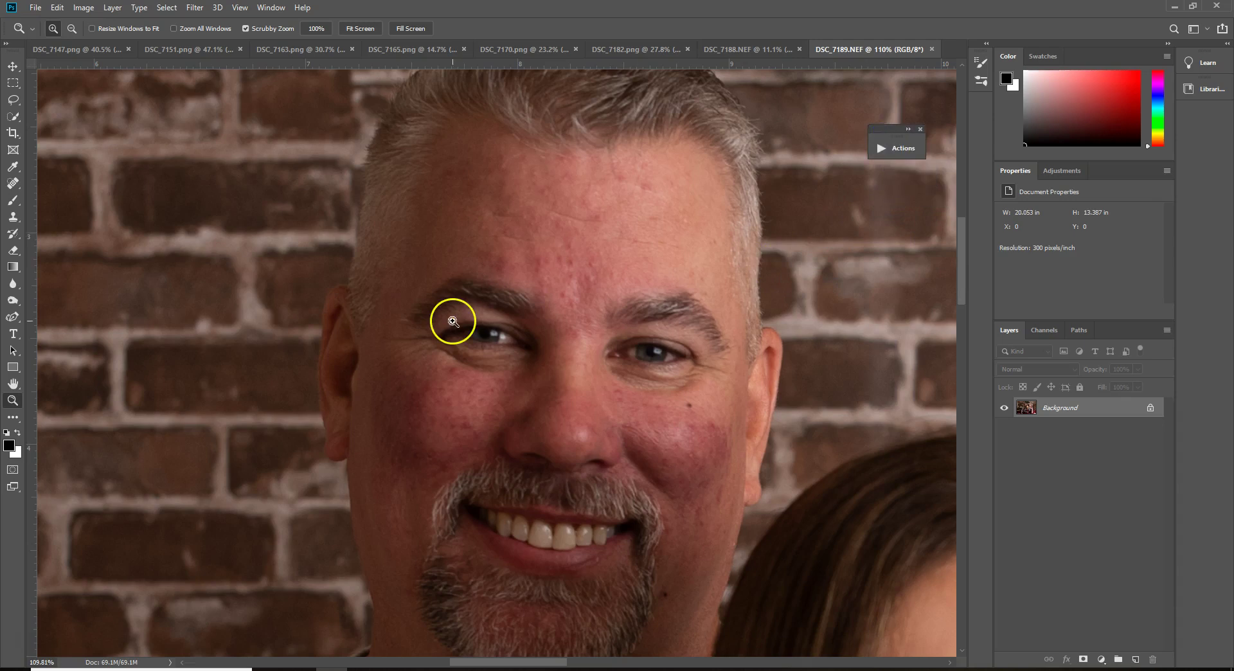
Remove the dark mole beside the man's goatee using the Spot Healing Brush in Content-Aware mode.
left_click(12, 188)
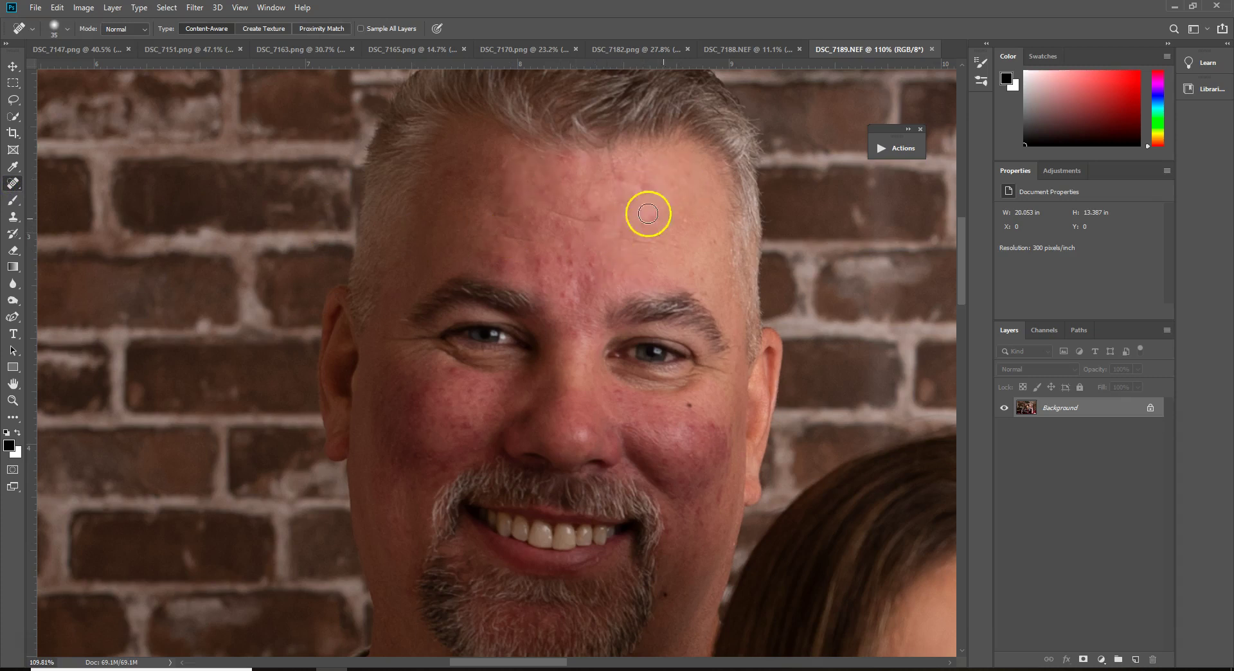
mouse_move(683, 594)
left_mouse_down()
mouse_move(669, 595)
mouse_move(679, 609)
left_mouse_up()
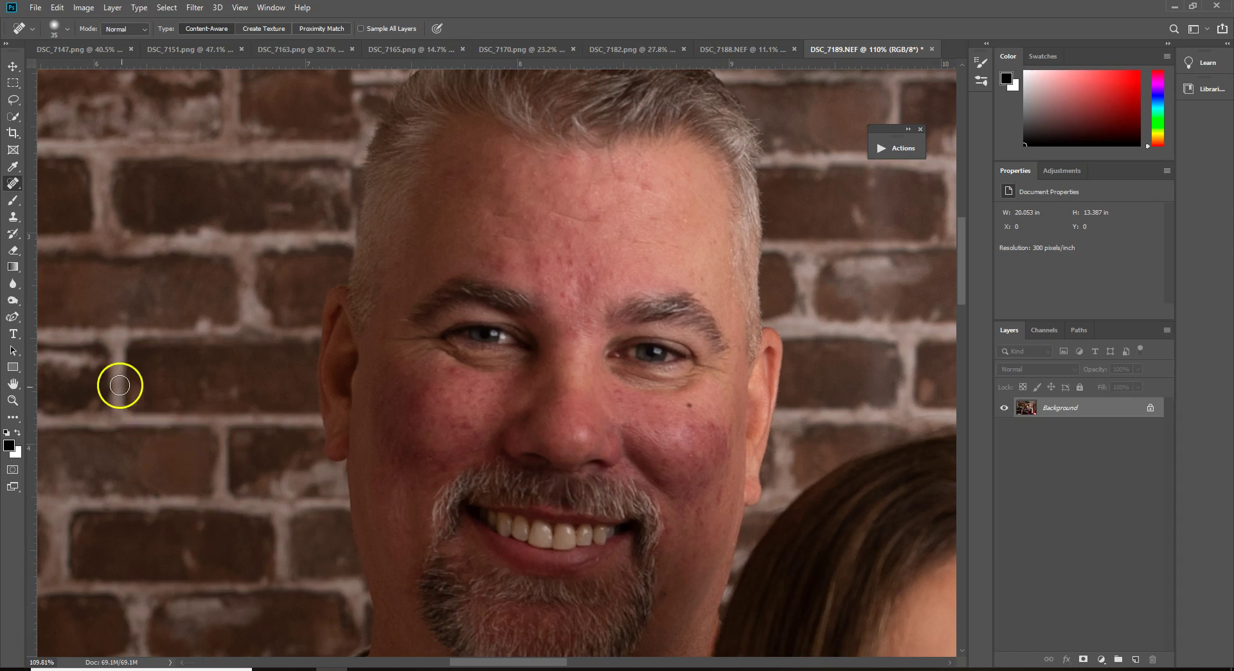
scroll(28, 283, "up", 1)
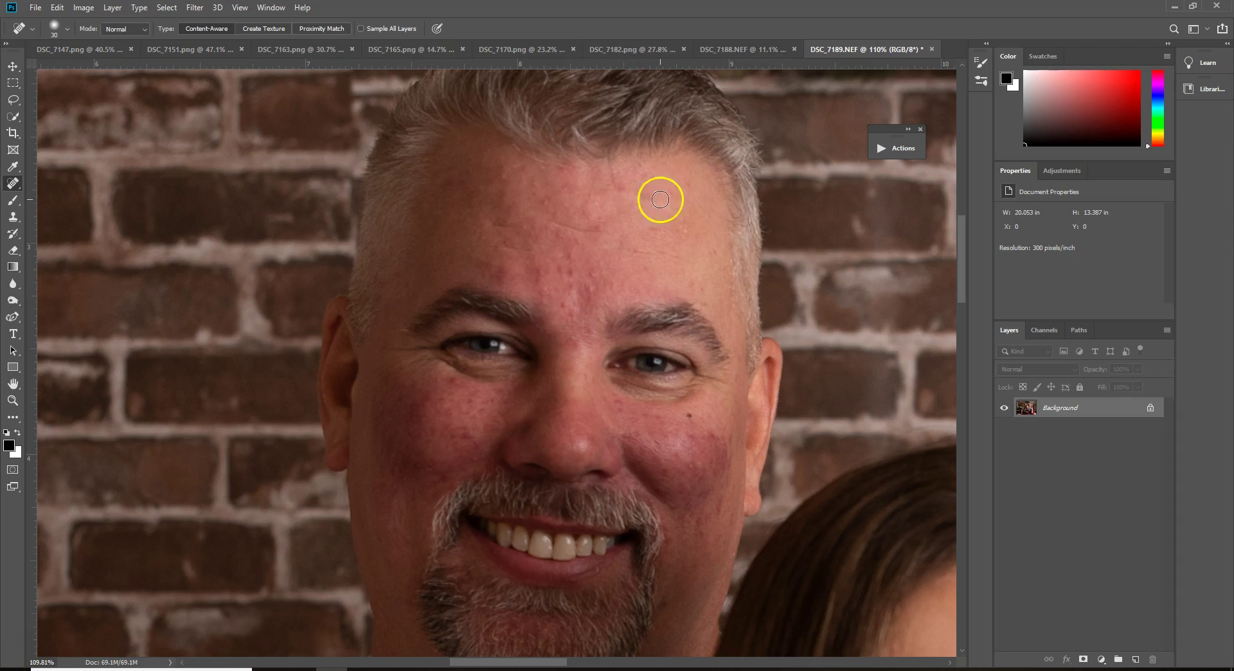
Review the first actions in the GTG - Portrait Retouch Collection set.
left_click(882, 149)
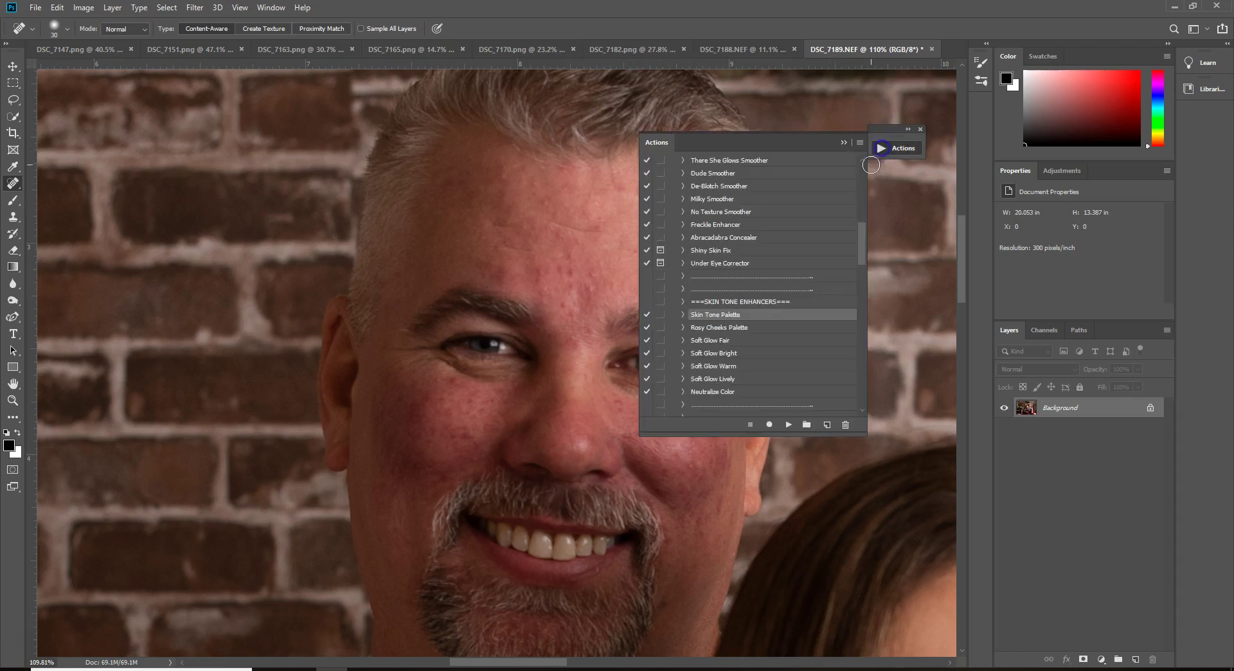
left_click_drag(860, 253, 863, 176)
left_click(672, 173)
left_click(672, 174)
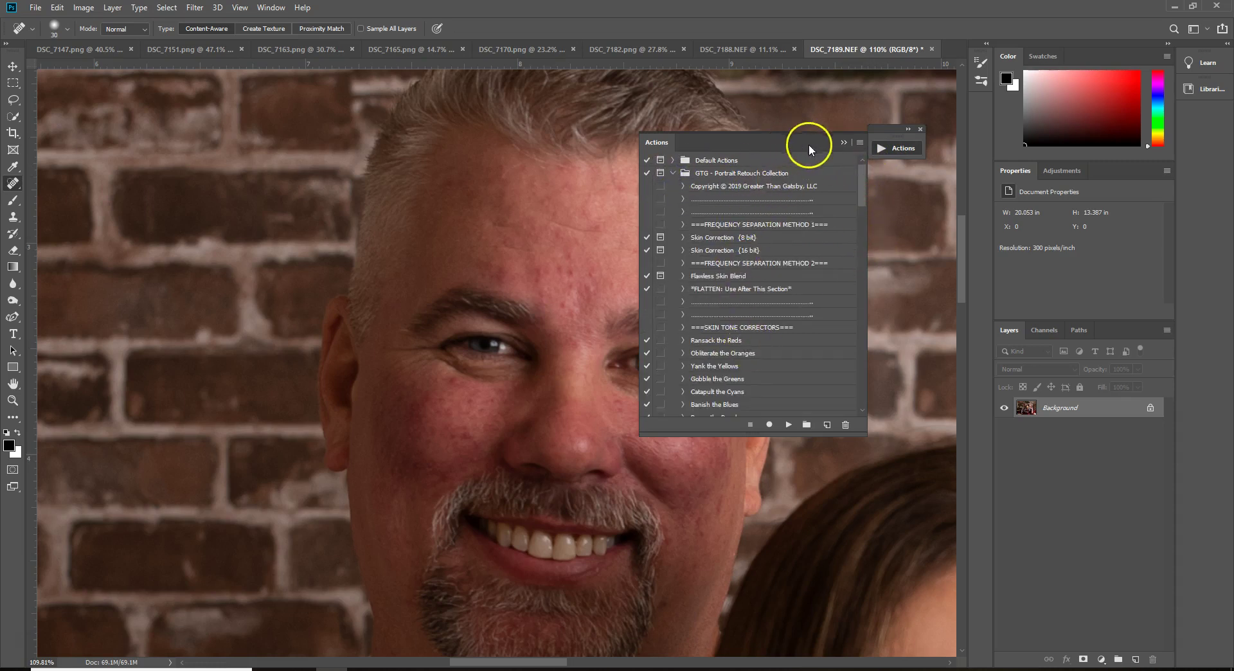
left_click(842, 143)
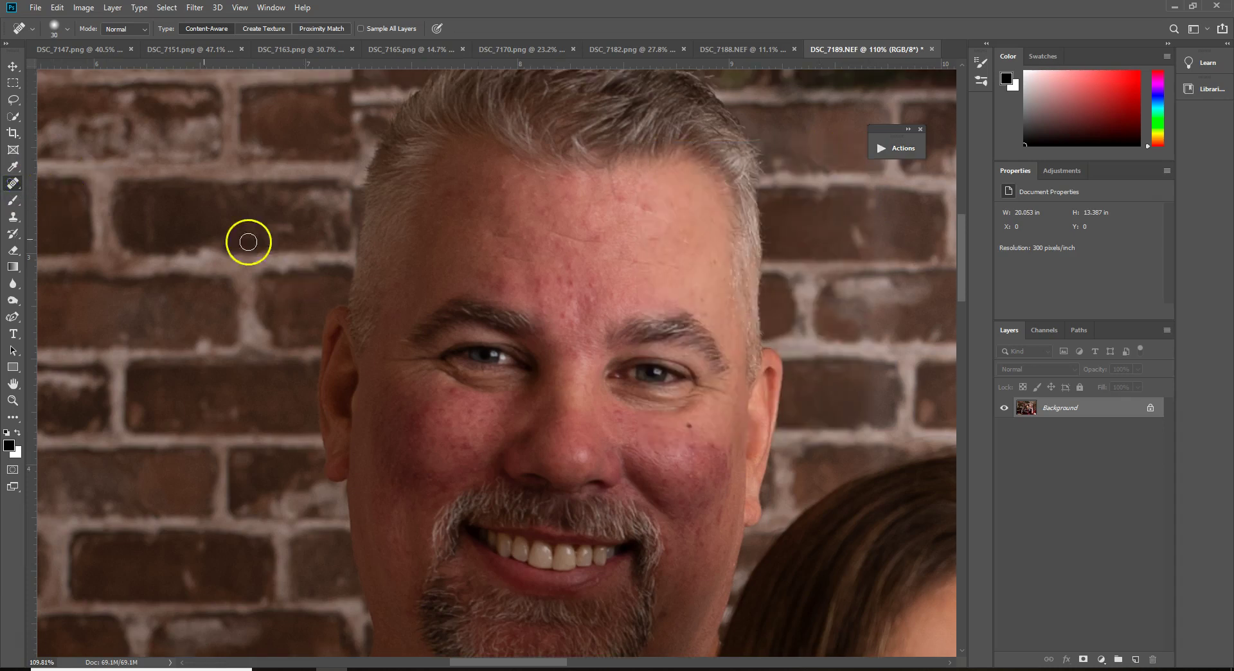
Remove the red blemishes on the man's forehead and between his eyebrows with the Spot Healing Brush at size 30.
right_click(14, 184)
left_click(87, 188)
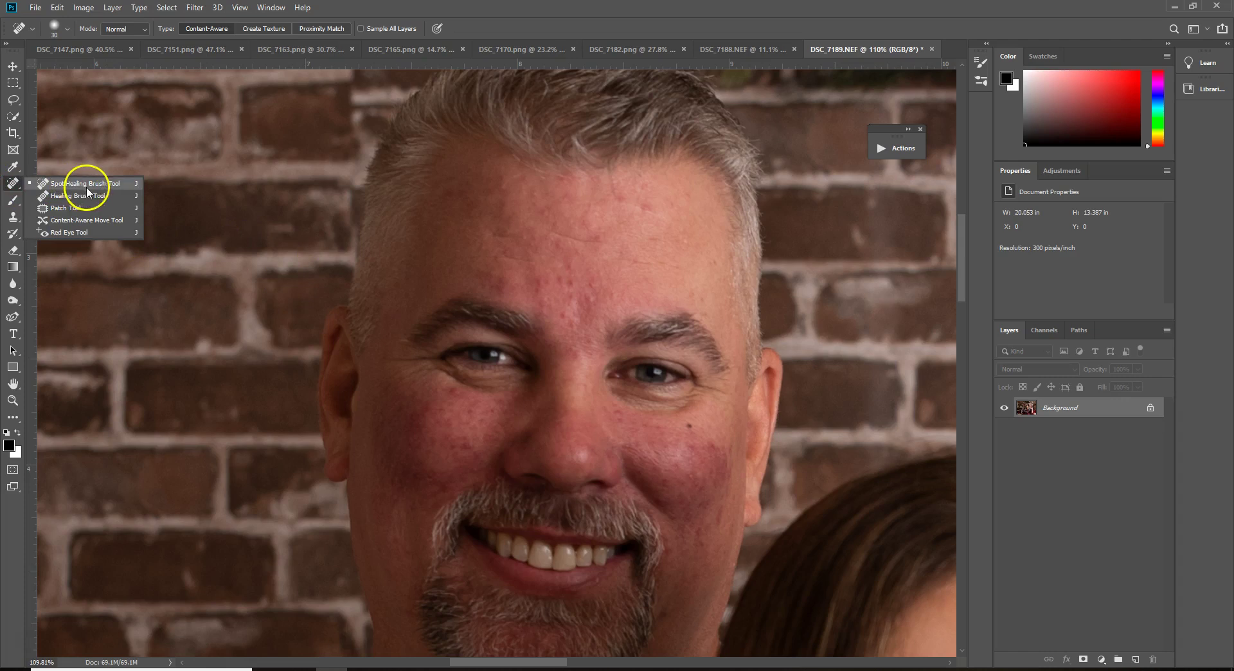
left_click(92, 184)
left_click(574, 268)
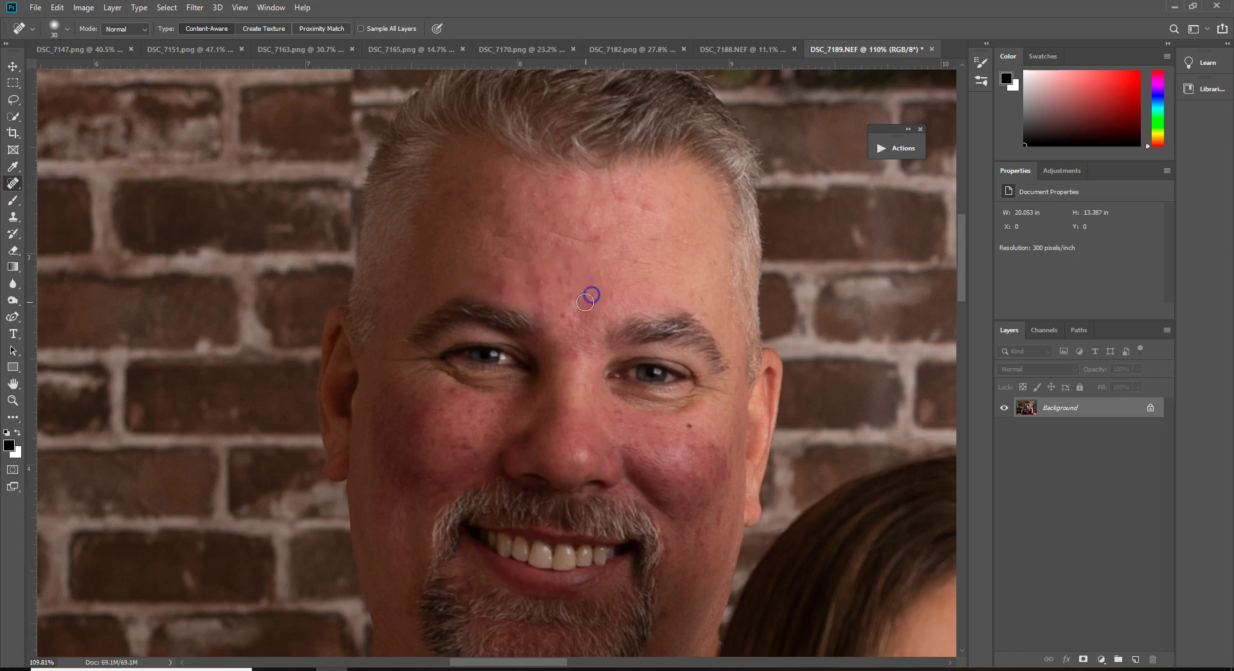
left_click(536, 285)
left_click(567, 184)
left_click(503, 287)
Heal the spots on both of the man's cheeks and the remaining blemishes above his eyebrows.
left_click(714, 449)
left_click(668, 484)
left_click(474, 469)
left_click(501, 288)
left_click(562, 314)
left_click(666, 257)
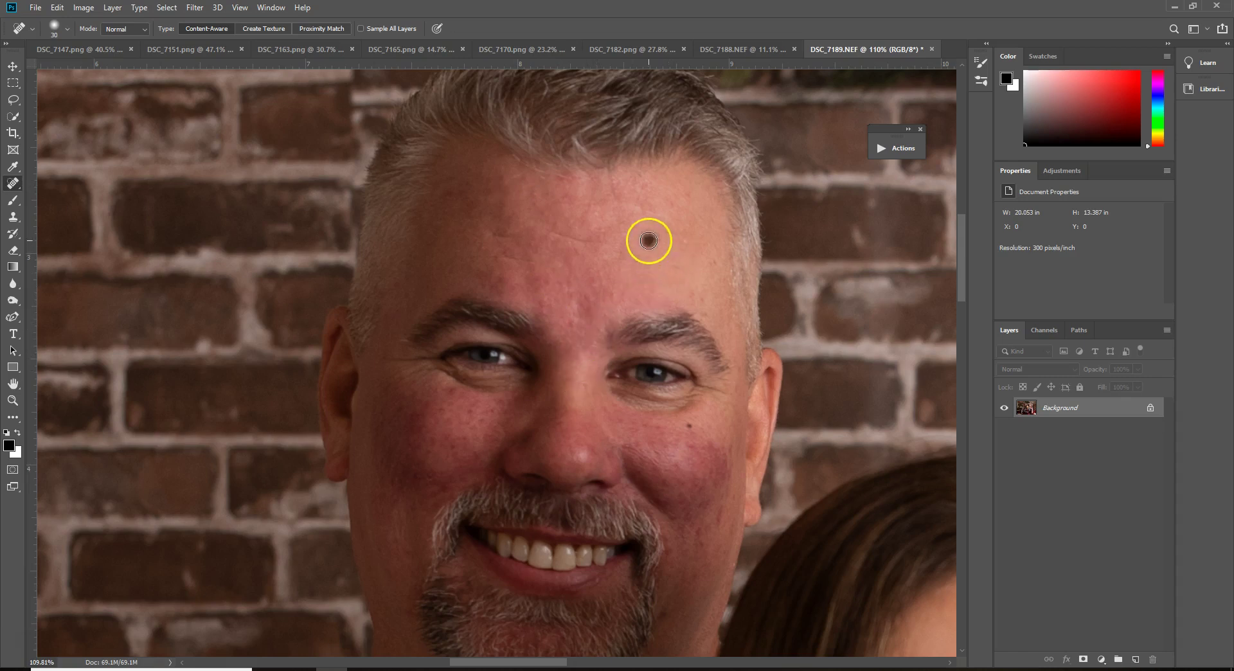
Heal the remaining small red spots on the man's cheeks, beside his nose and next to his goatee.
left_click(694, 449)
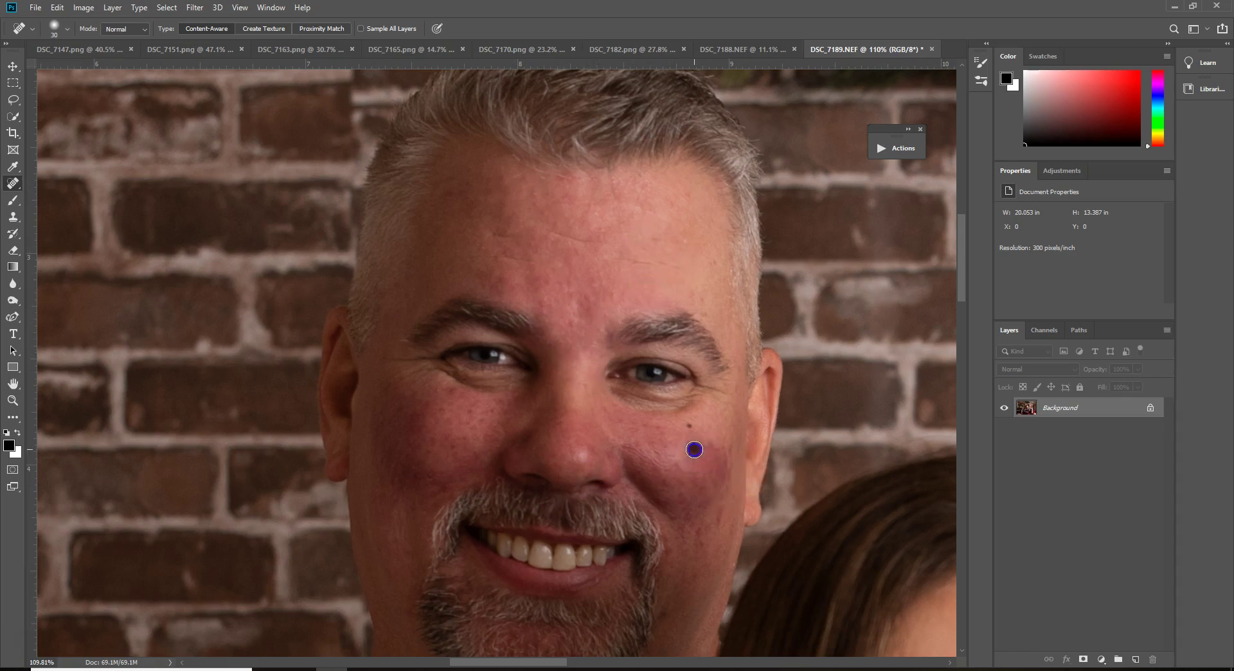
left_click(676, 554)
left_click(420, 479)
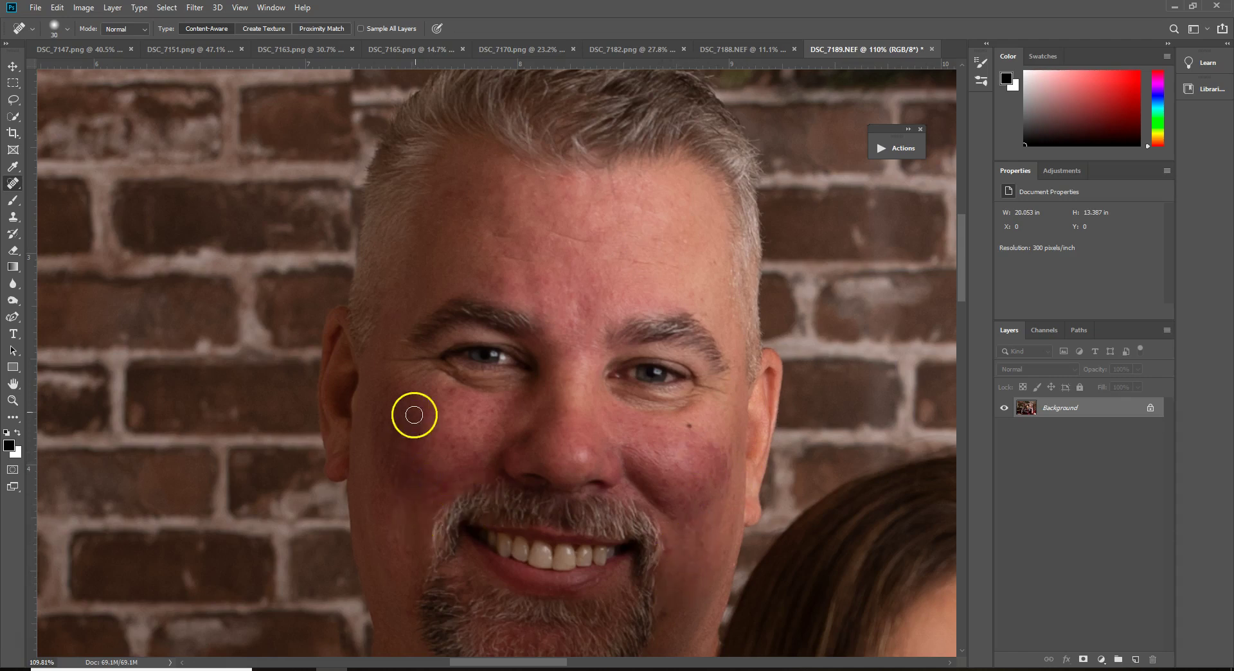
left_click_drag(453, 389, 458, 400)
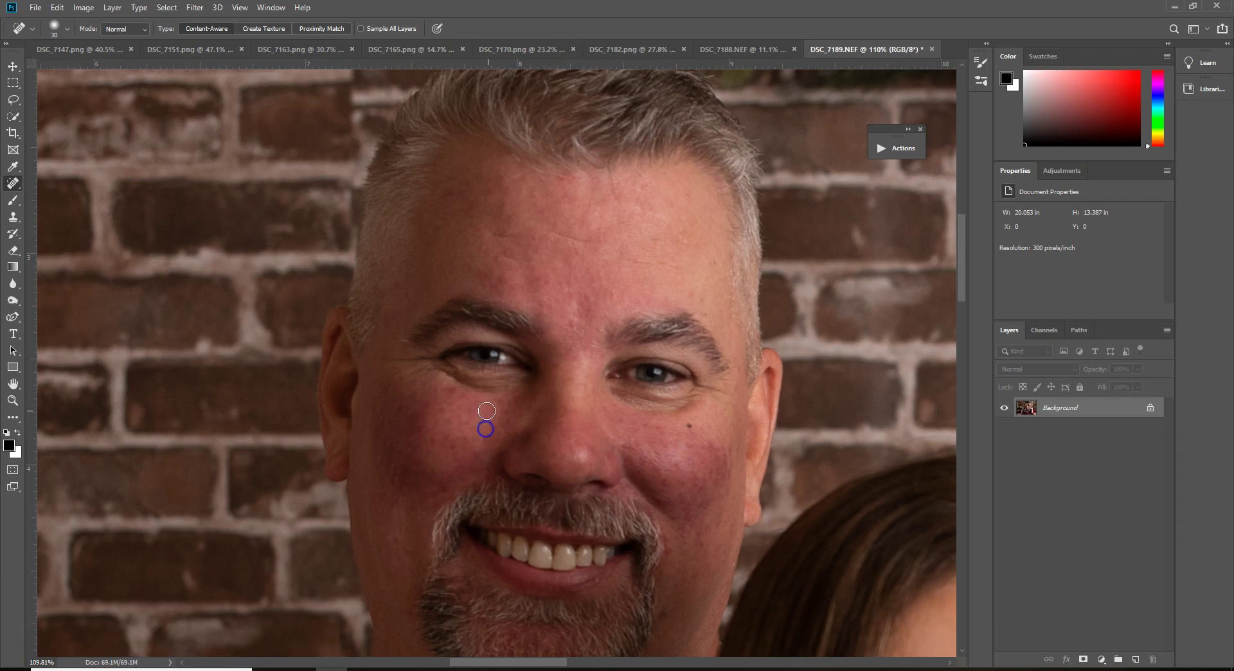
left_click(450, 423)
left_click(620, 450)
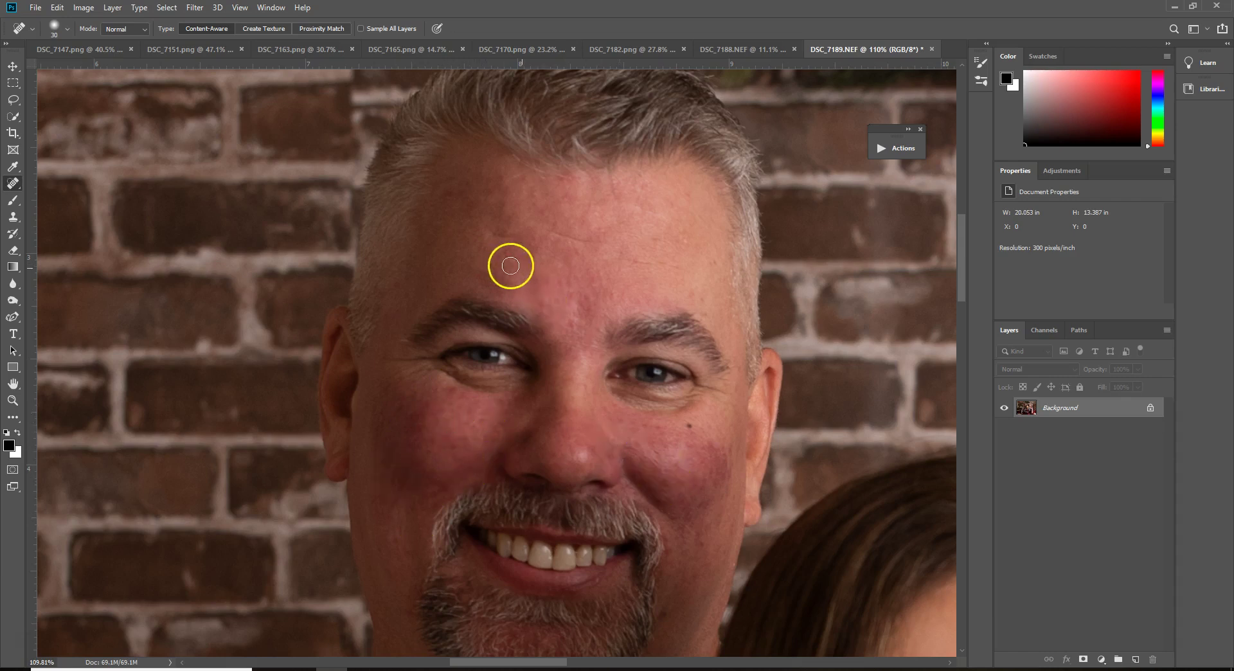
Run the Ransack the Reds action and paint its layer mask white over the man's forehead, nose and cheeks.
left_click(900, 150)
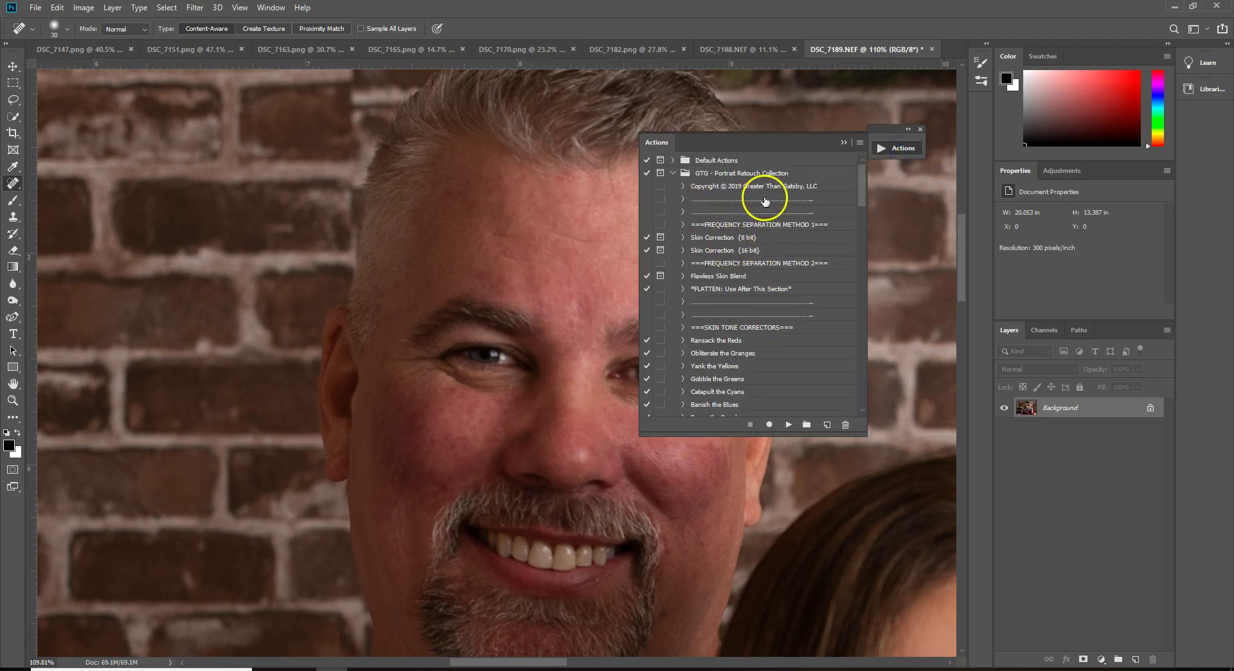
left_click_drag(824, 160, 864, 169)
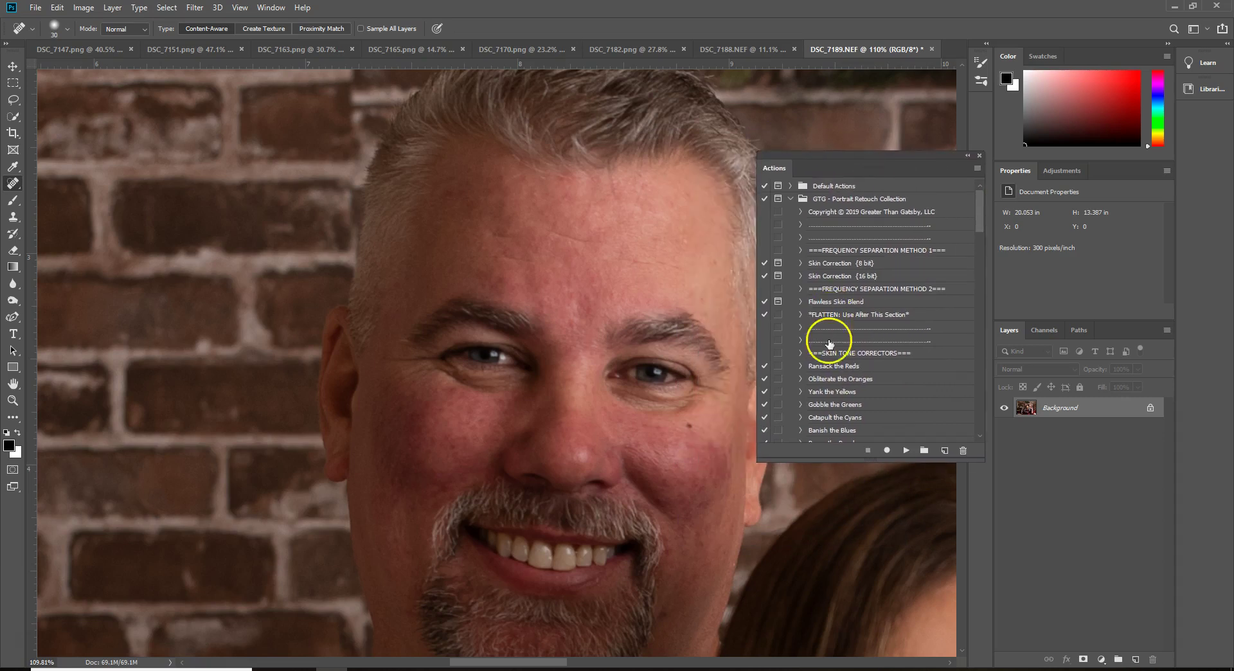
left_click(833, 367)
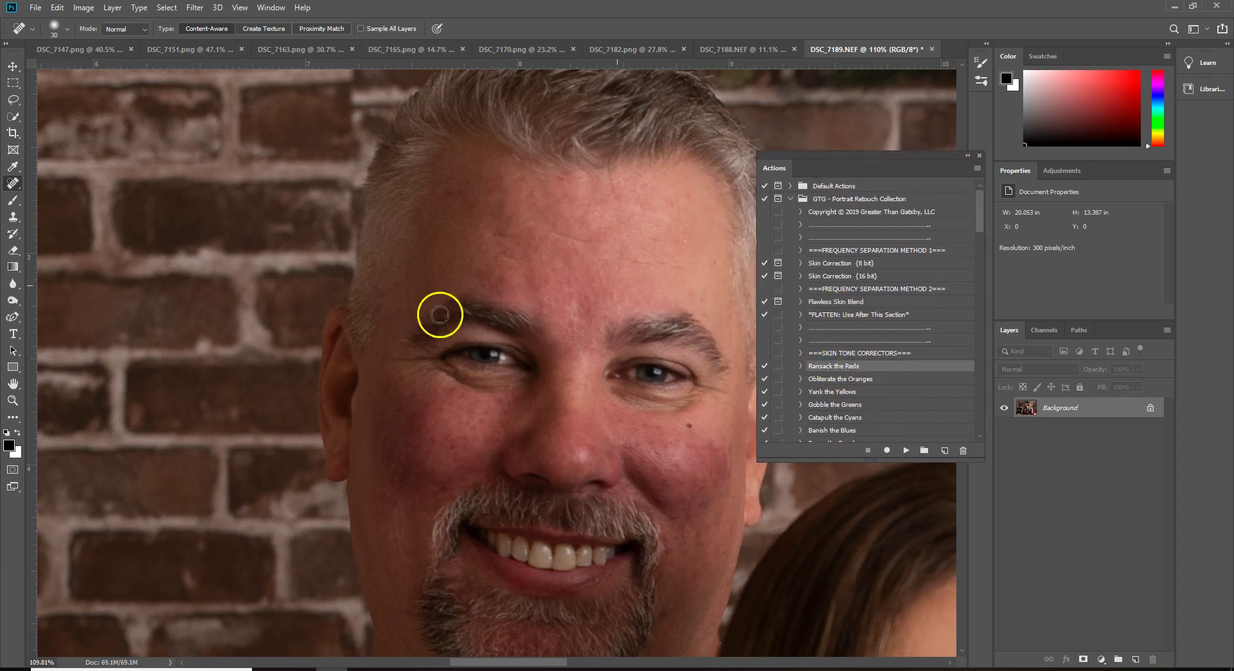
left_click(907, 451)
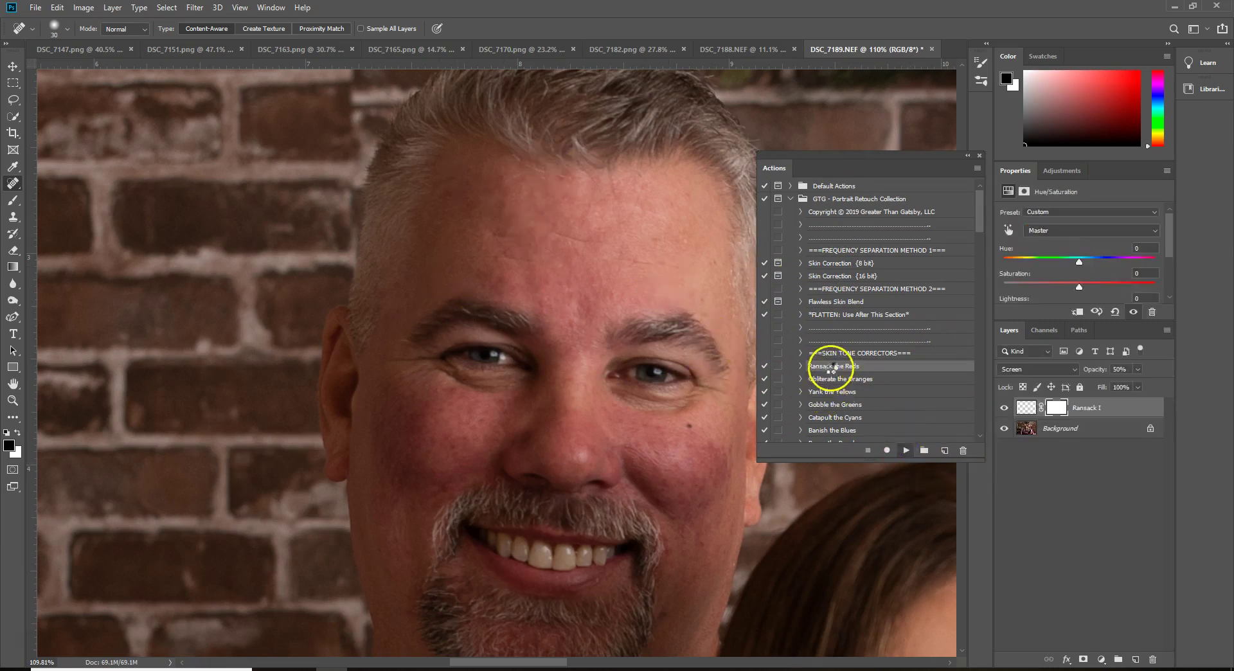
mouse_move(518, 270)
left_mouse_down()
mouse_move(473, 235)
mouse_move(539, 234)
mouse_move(492, 232)
mouse_move(571, 218)
mouse_move(655, 239)
mouse_move(601, 261)
mouse_move(571, 323)
mouse_move(543, 288)
mouse_move(493, 263)
mouse_move(635, 287)
mouse_move(644, 222)
mouse_move(563, 427)
mouse_move(457, 436)
mouse_move(386, 415)
mouse_move(401, 476)
mouse_move(460, 458)
mouse_move(699, 452)
mouse_move(697, 509)
mouse_move(709, 401)
mouse_move(704, 459)
mouse_move(660, 513)
mouse_move(407, 496)
mouse_move(387, 434)
mouse_move(385, 248)
mouse_move(425, 258)
mouse_move(398, 280)
mouse_move(427, 207)
mouse_move(622, 197)
mouse_move(673, 181)
mouse_move(645, 223)
mouse_move(717, 288)
mouse_move(739, 338)
mouse_move(703, 439)
mouse_move(584, 468)
mouse_move(697, 492)
left_mouse_up()
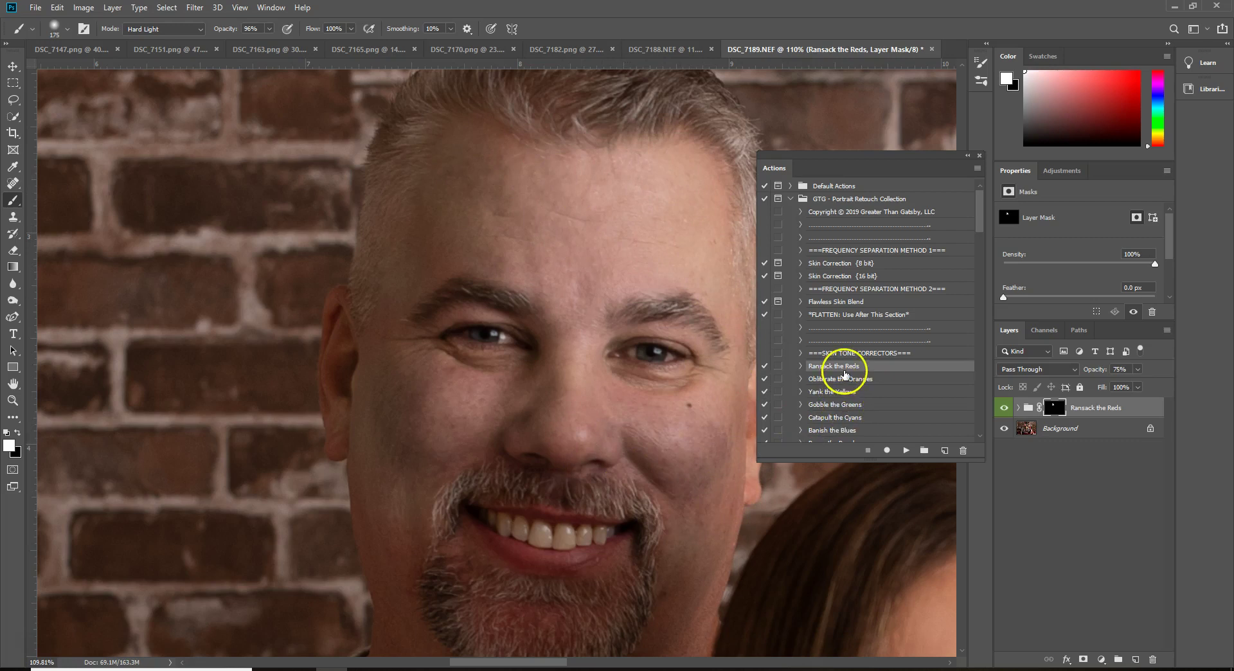
Run the De-Blotch Smoother action from the skin softening and detail group.
scroll(847, 373, "down", 1)
scroll(847, 370, "down", 5)
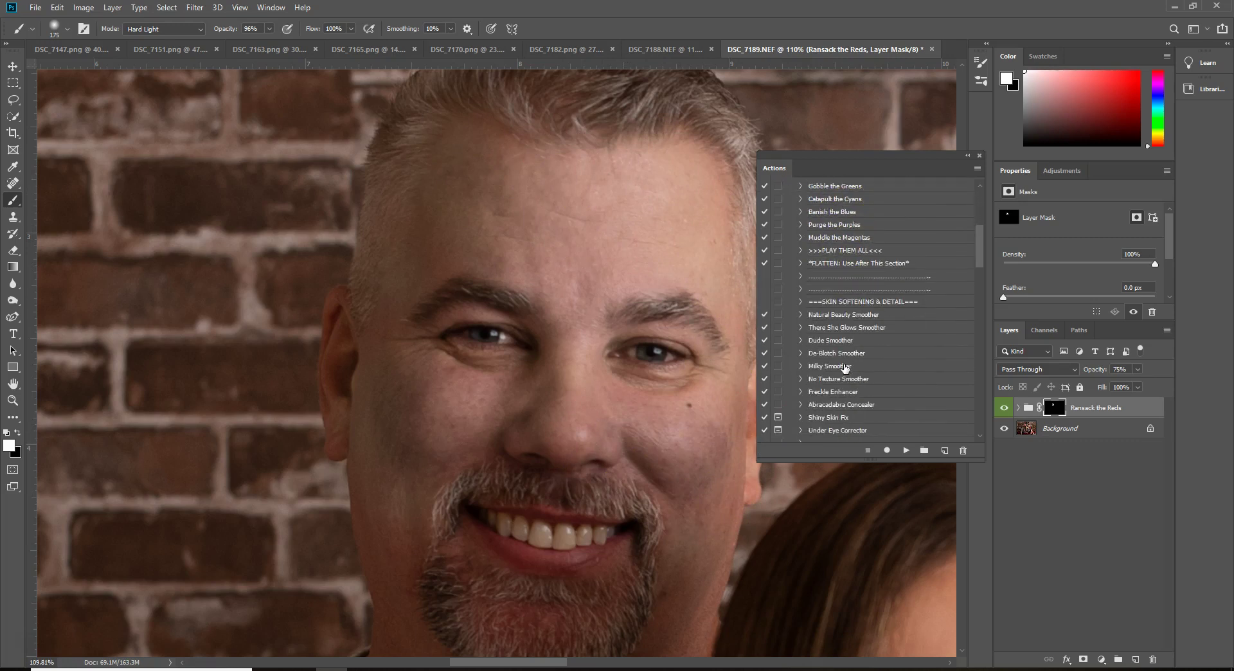
left_click(839, 353)
left_click(906, 451)
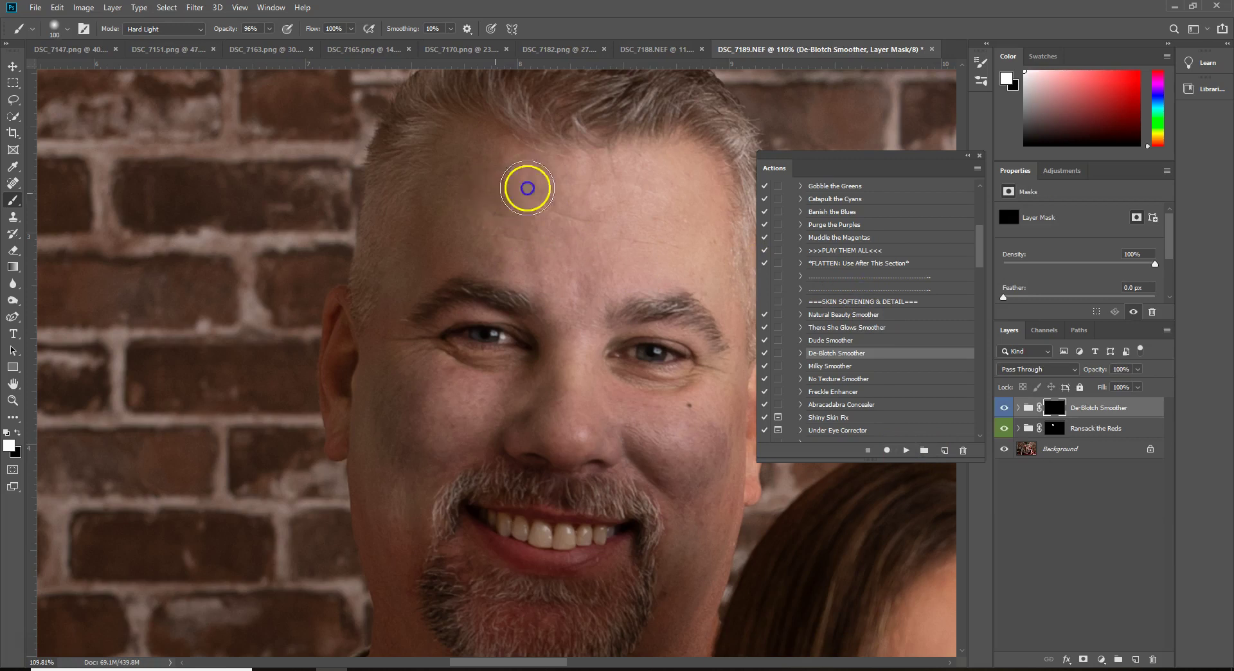
Paint the De-Blotch Smoother effect over the man's forehead, cheeks and temples with a white brush at size 100.
mouse_move(619, 253)
left_mouse_down()
mouse_move(545, 286)
mouse_move(633, 269)
left_mouse_up()
mouse_move(626, 409)
left_mouse_down()
mouse_move(699, 428)
mouse_move(667, 465)
mouse_move(700, 464)
mouse_move(692, 546)
left_mouse_up()
mouse_move(468, 411)
left_mouse_down()
mouse_move(401, 379)
mouse_move(499, 400)
mouse_move(402, 468)
left_mouse_up()
mouse_move(384, 371)
left_mouse_down()
mouse_move(446, 408)
mouse_move(515, 361)
mouse_move(441, 426)
mouse_move(394, 549)
mouse_move(399, 402)
mouse_move(430, 278)
mouse_move(493, 204)
mouse_move(489, 251)
left_mouse_up()
scroll(446, 408, "down", 1)
scroll(441, 427, "up", 1)
scroll(441, 426, "up", 1)
left_click(434, 295)
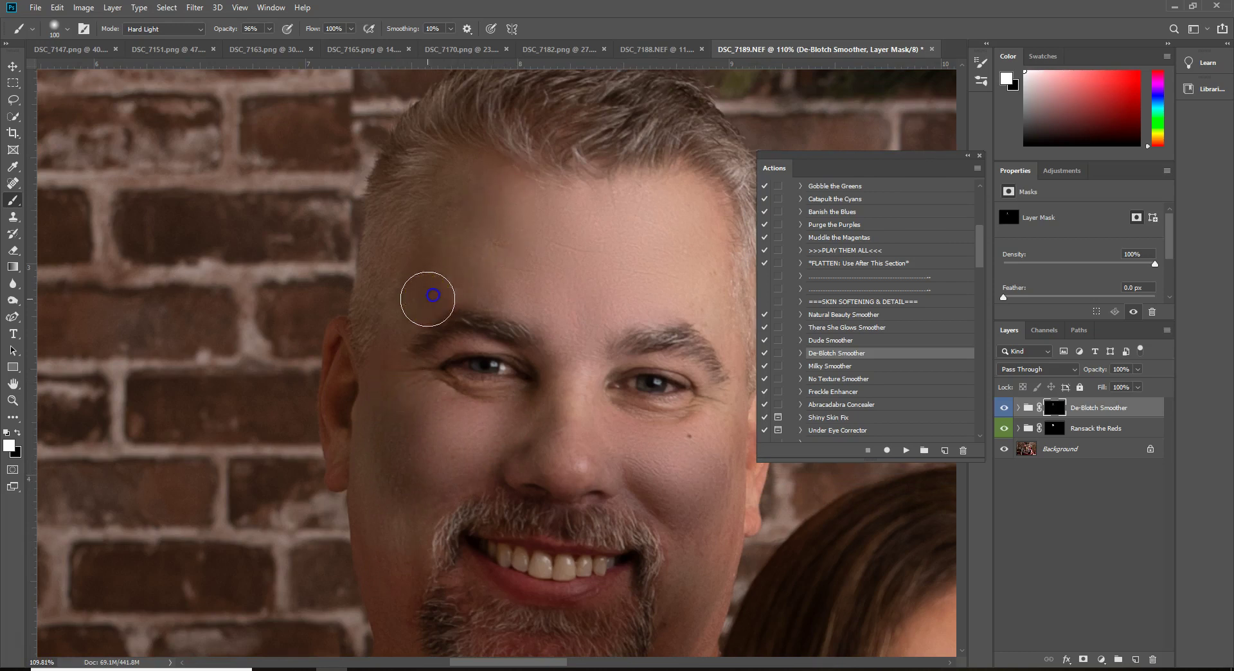
Run the Skin Tone Palette action from the skin tone enhancers group.
scroll(956, 283, "down", 3)
left_click(850, 379)
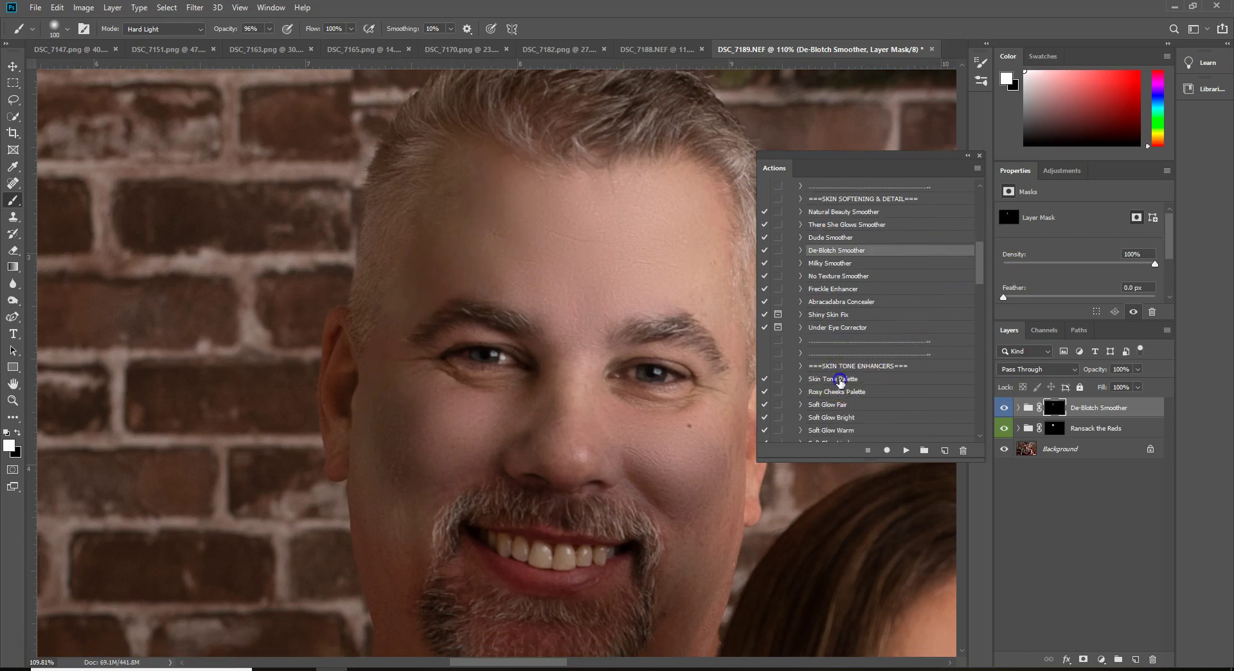
scroll(851, 379, "down", 1)
left_click(906, 450)
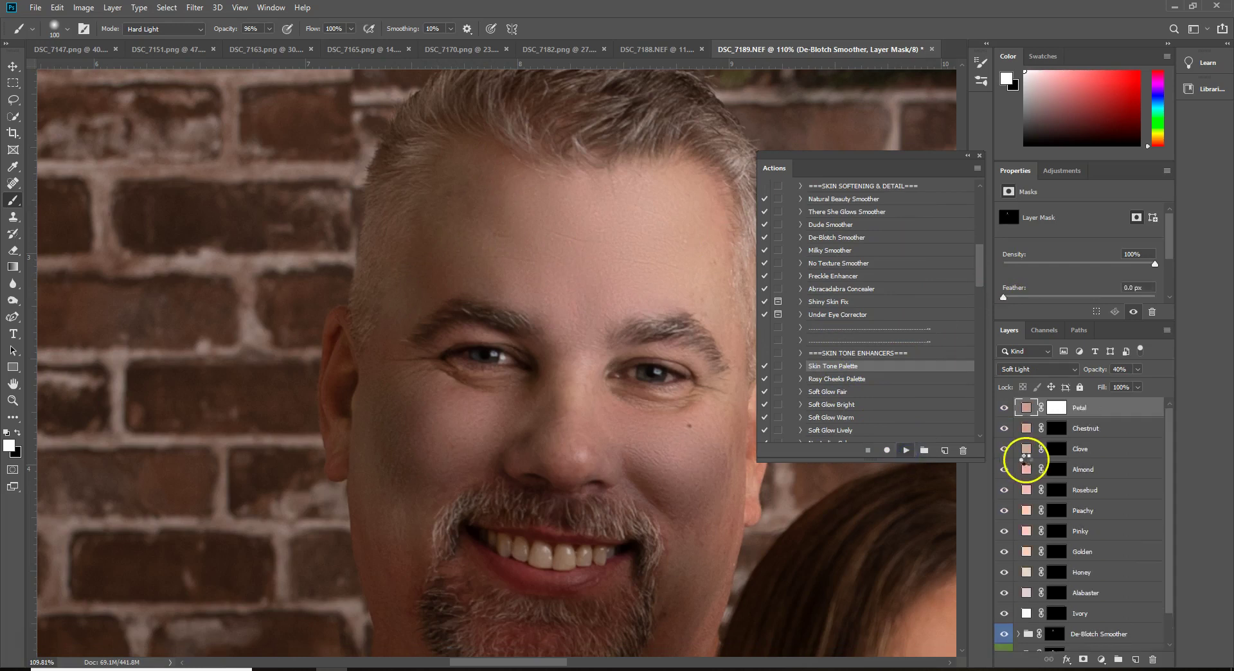
Select the Almond tone's mask and paint it white over the man's forehead, cheeks and jaw.
left_click(1080, 500)
key("x")
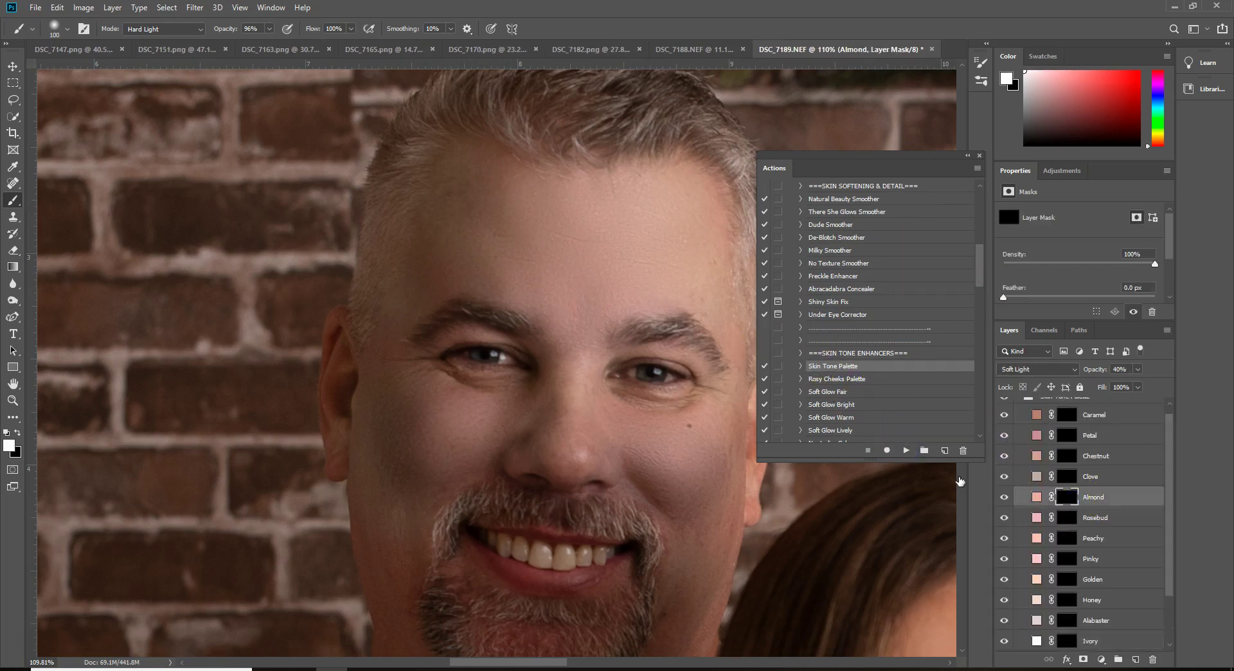
mouse_move(476, 201)
left_mouse_down()
mouse_move(693, 195)
mouse_move(666, 270)
mouse_move(497, 277)
mouse_move(413, 243)
mouse_move(399, 418)
mouse_move(432, 429)
mouse_move(393, 517)
mouse_move(482, 460)
mouse_move(551, 441)
mouse_move(738, 435)
mouse_move(680, 463)
mouse_move(703, 515)
mouse_move(707, 269)
mouse_move(683, 521)
mouse_move(692, 579)
left_mouse_up()
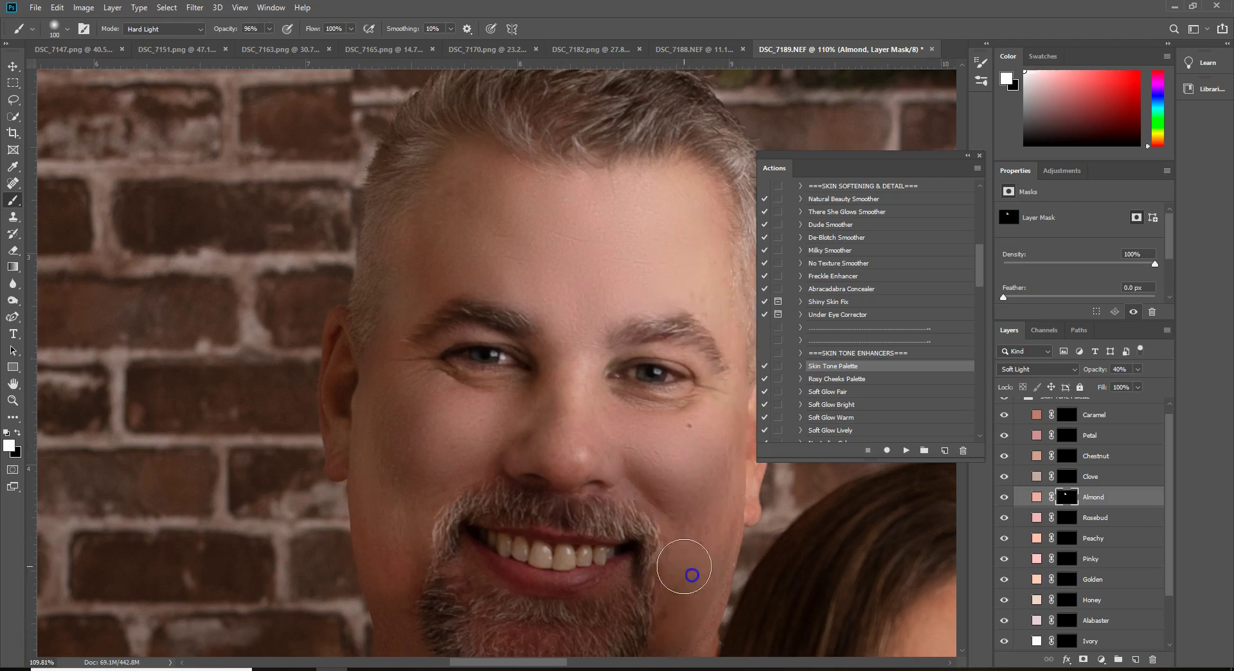
scroll(383, 504, "down", 1)
mouse_move(383, 504)
left_mouse_down()
mouse_move(419, 626)
mouse_move(433, 623)
left_mouse_up()
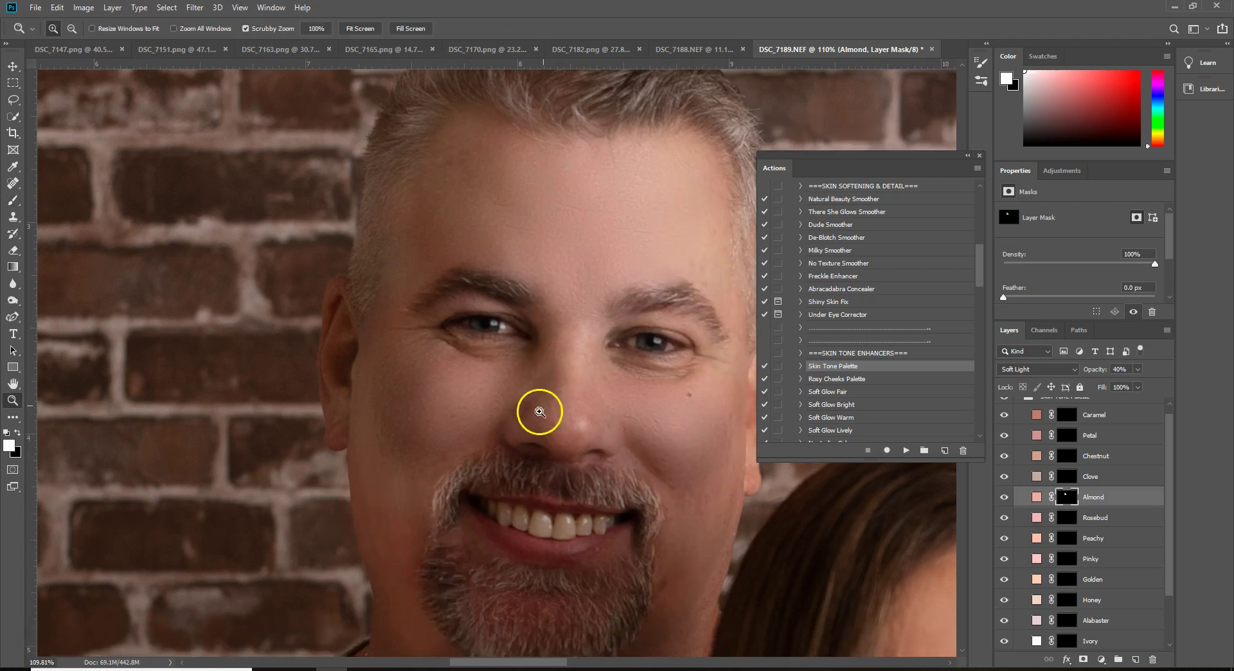
Extend the Almond tone over the man's lower face and neck, working at 66.7% zoom.
key("z")
left_click(526, 437, "alt")
left_click(526, 452, "alt")
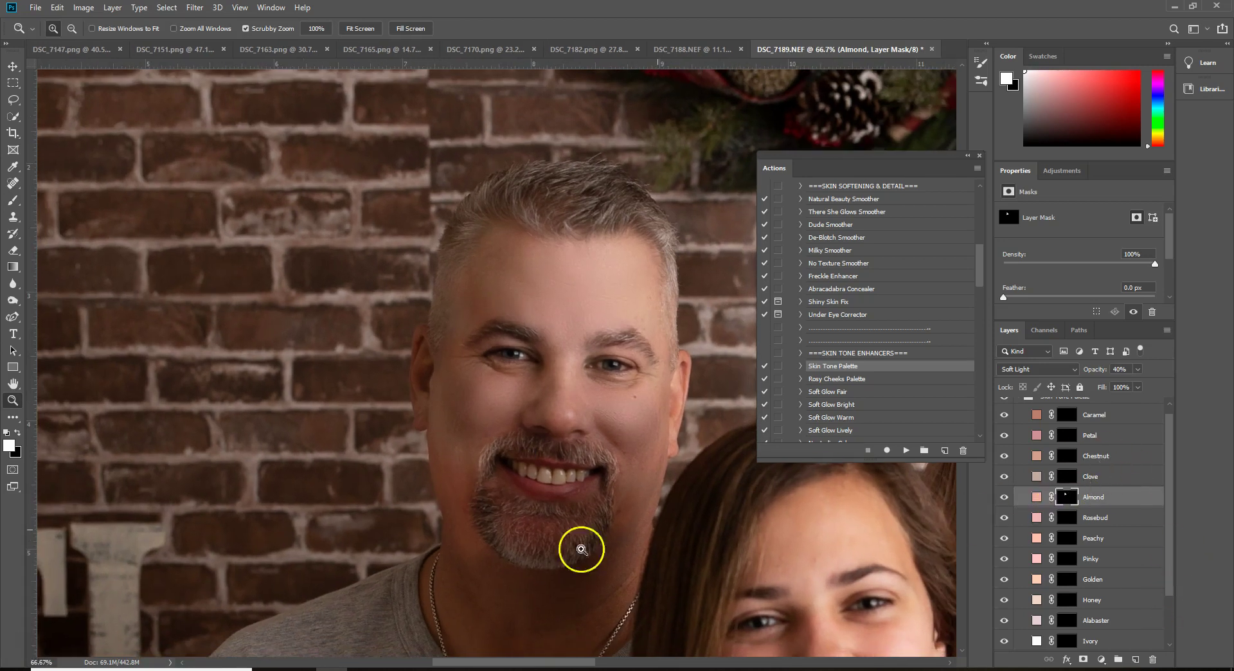
key("b")
mouse_move(617, 525)
left_mouse_down()
mouse_move(545, 571)
mouse_move(477, 558)
mouse_move(454, 533)
mouse_move(492, 579)
mouse_move(616, 562)
mouse_move(445, 595)
mouse_move(443, 610)
mouse_move(514, 628)
mouse_move(496, 608)
mouse_move(613, 578)
mouse_move(489, 614)
mouse_move(574, 621)
mouse_move(493, 634)
mouse_move(463, 585)
mouse_move(551, 635)
mouse_move(502, 638)
mouse_move(450, 577)
left_mouse_up()
scroll(487, 613, "down", 1)
scroll(1161, 421, "up", 1)
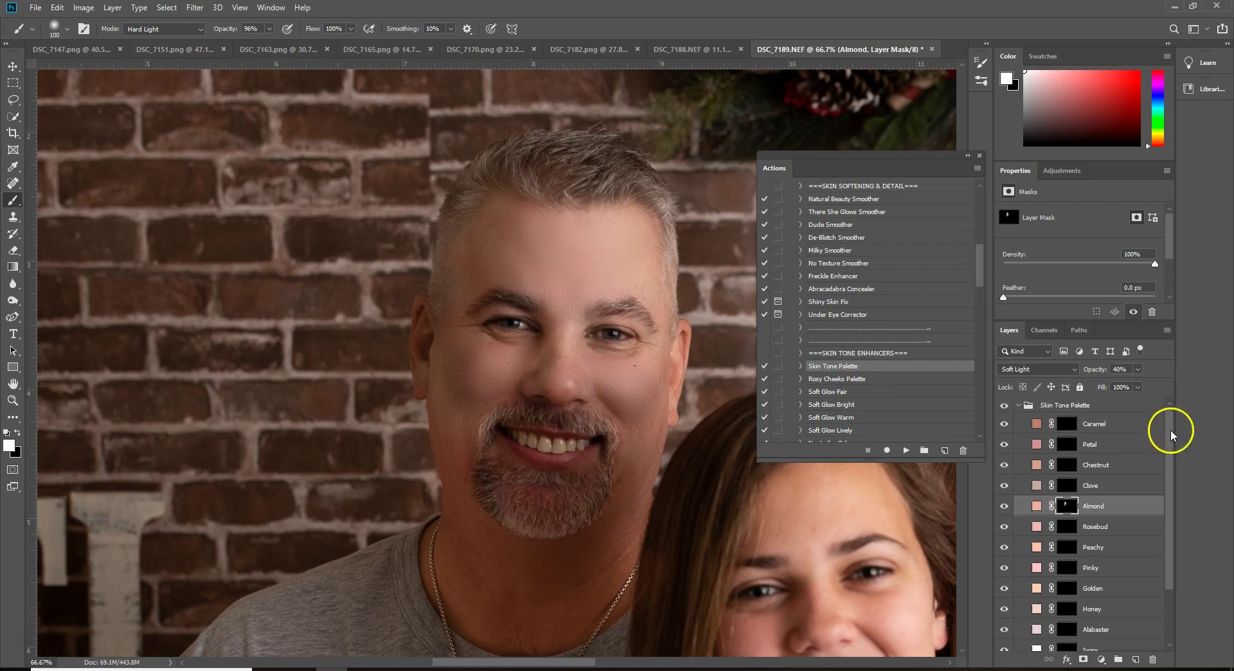
Collapse the Skin Tone Palette group and reduce the Ransack the Reds group's opacity to about 39%.
left_click(1019, 406)
left_click(1055, 444)
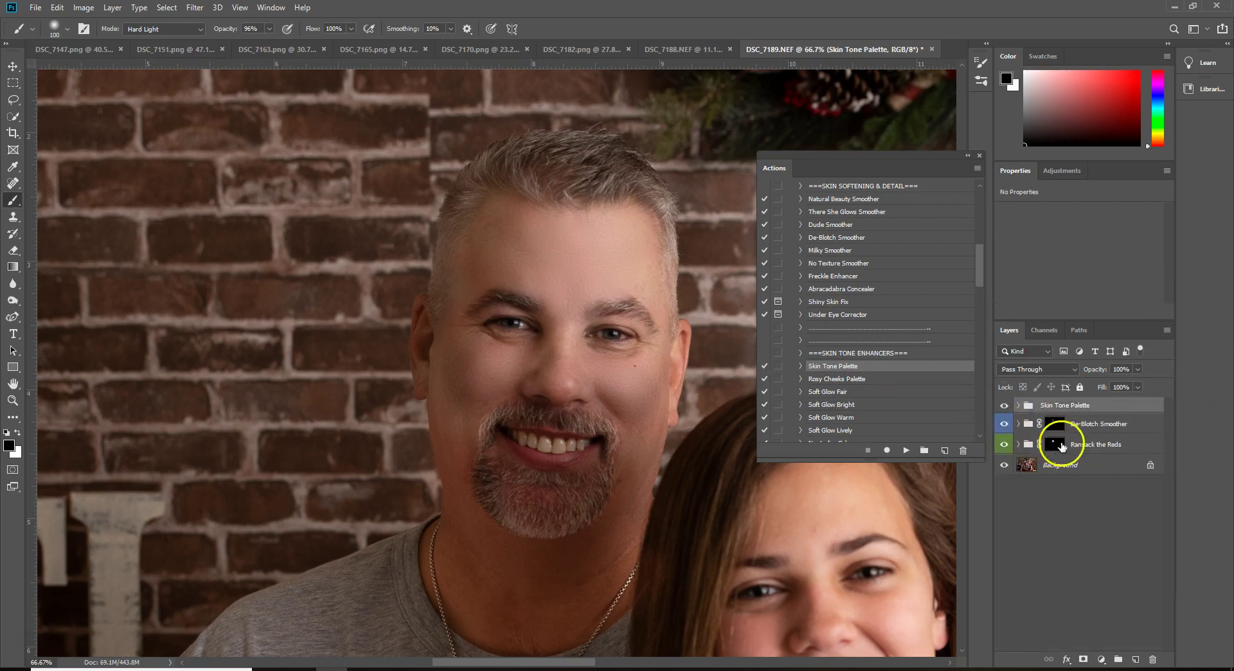
left_click(1138, 369)
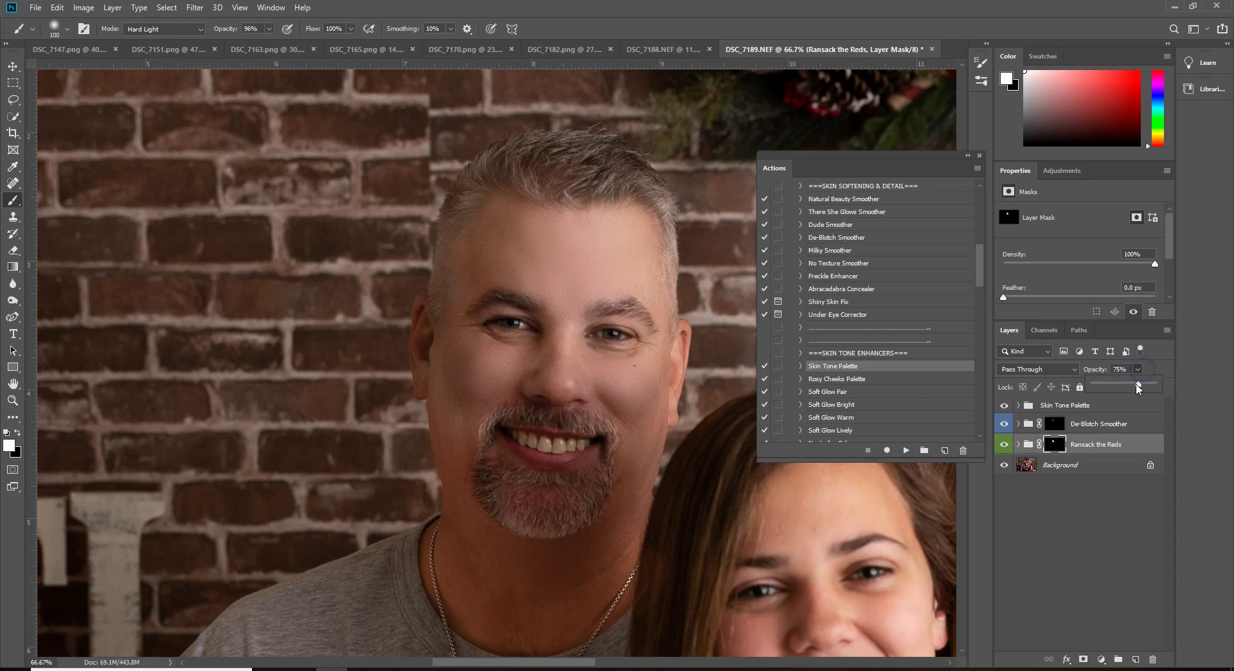
left_click_drag(1119, 386, 1114, 387)
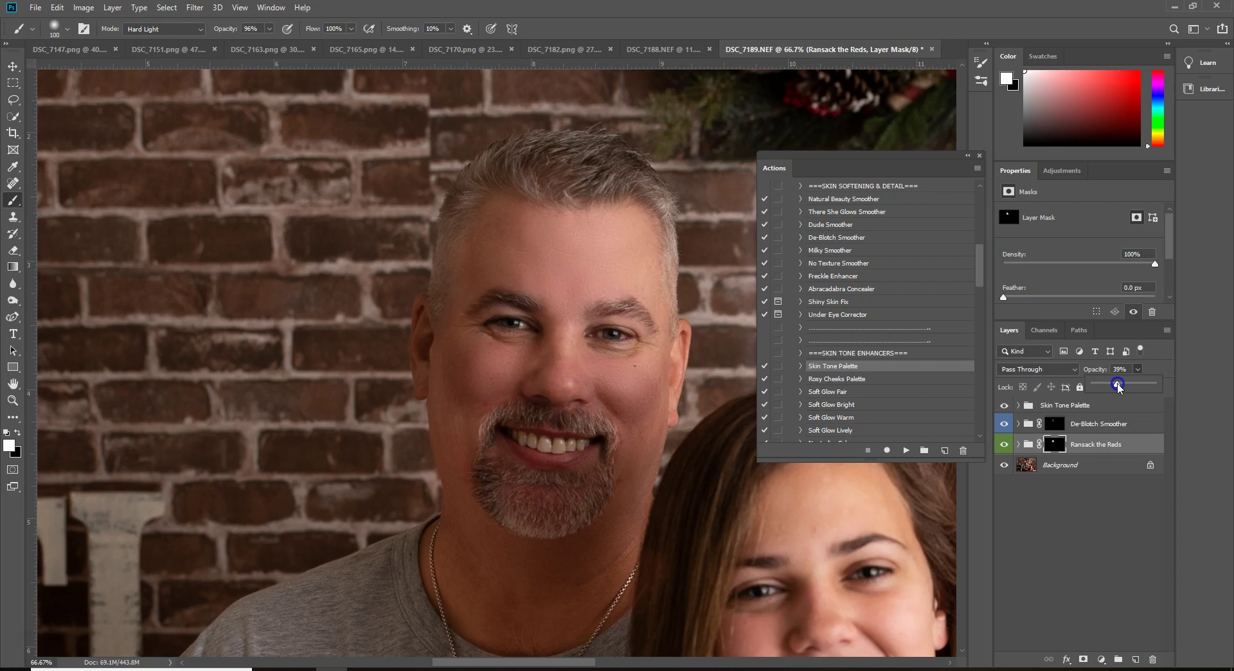
Reduce the De-Blotch Smoother group's opacity to about 77%.
left_click(1133, 425)
left_click(1139, 371)
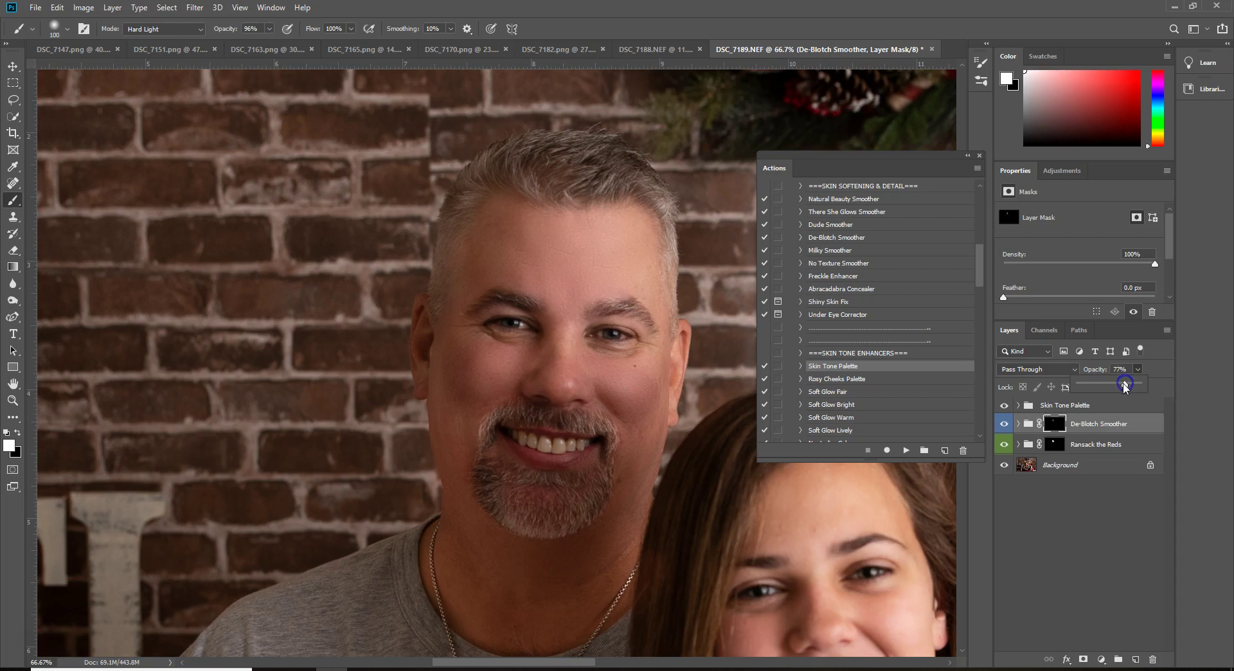
left_click_drag(1124, 386, 1122, 385)
Run the Dude Smoother action and paint its mask white over the man's forehead and cheeks.
scroll(807, 367, "up", 1)
left_click(906, 450)
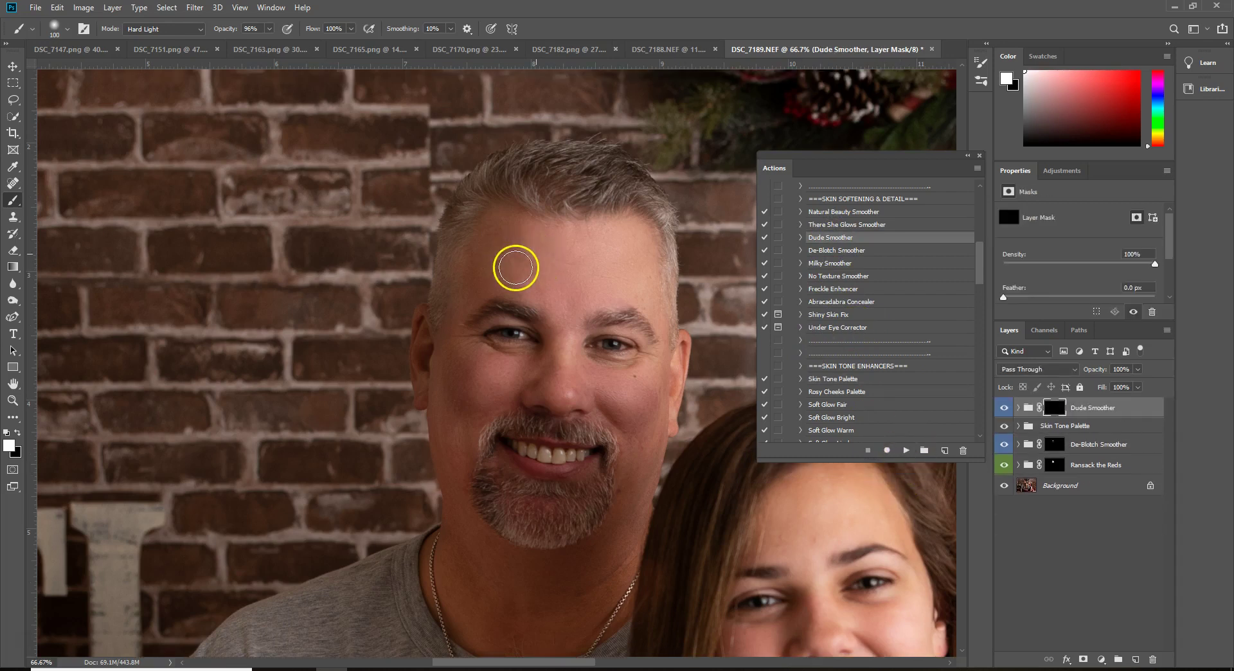
mouse_move(543, 297)
left_mouse_down()
mouse_move(535, 393)
mouse_move(520, 378)
mouse_move(464, 414)
mouse_move(510, 394)
mouse_move(639, 387)
mouse_move(604, 405)
mouse_move(644, 400)
mouse_move(633, 459)
mouse_move(604, 431)
mouse_move(650, 347)
left_mouse_up()
key("z")
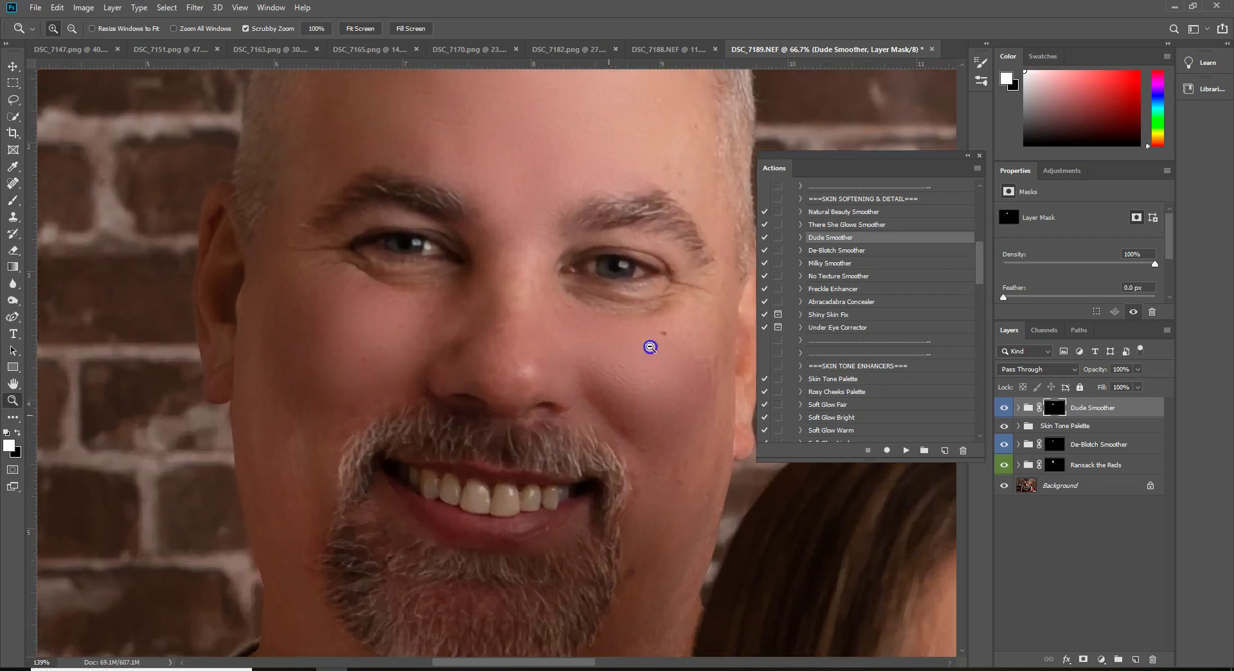
key("b")
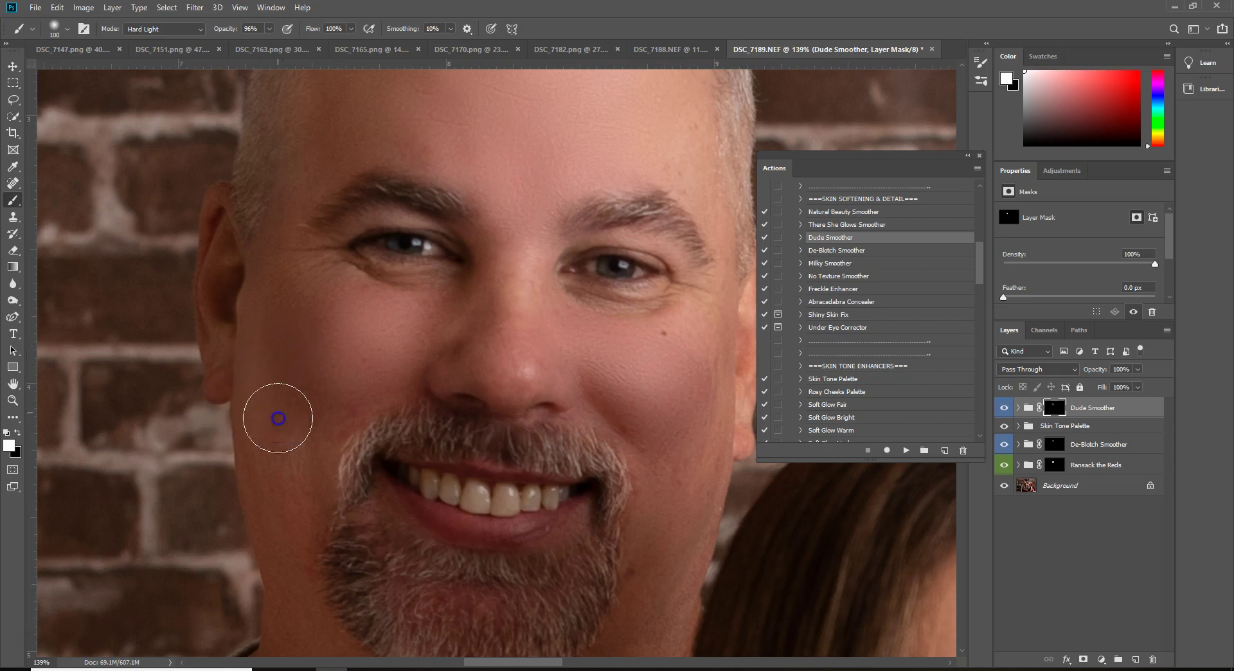
scroll(587, 143, "up", 3)
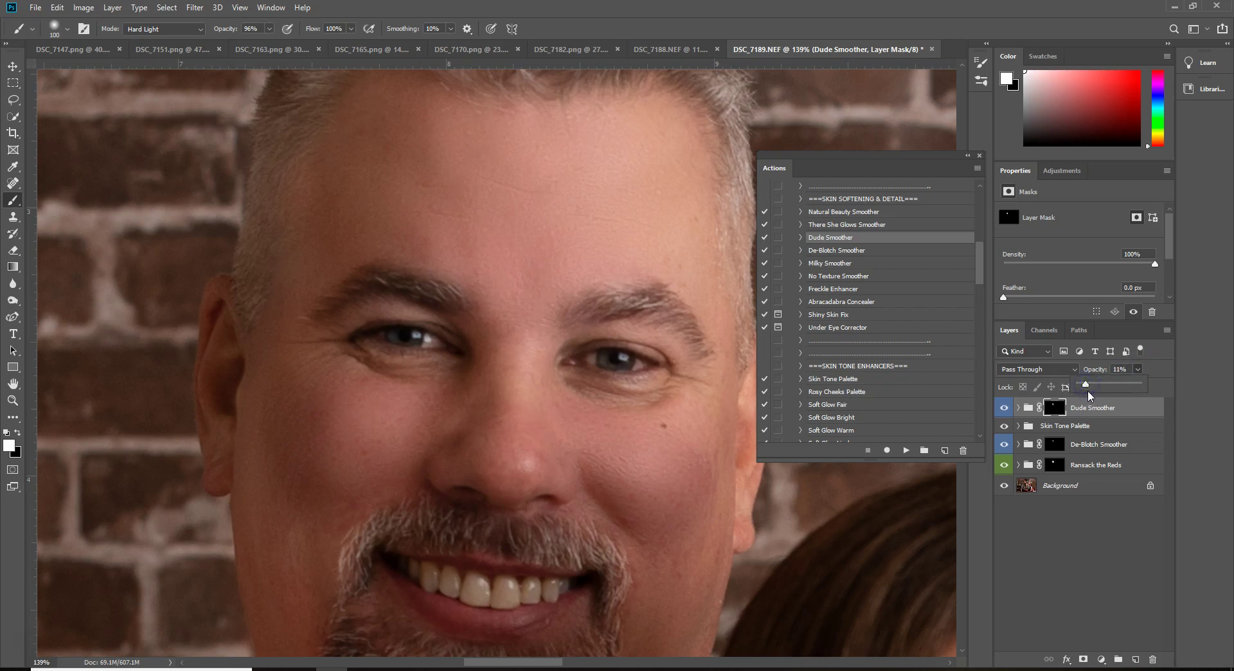
Set the Dude Smoother group's opacity to 13% and collapse the actions list to uncover the face.
left_click_drag(1087, 385, 1089, 385)
key("z")
mouse_move(639, 360)
left_mouse_down()
mouse_move(584, 294)
mouse_move(521, 415)
mouse_move(554, 393)
left_mouse_up()
left_click_drag(581, 299, 609, 253)
right_click(608, 253)
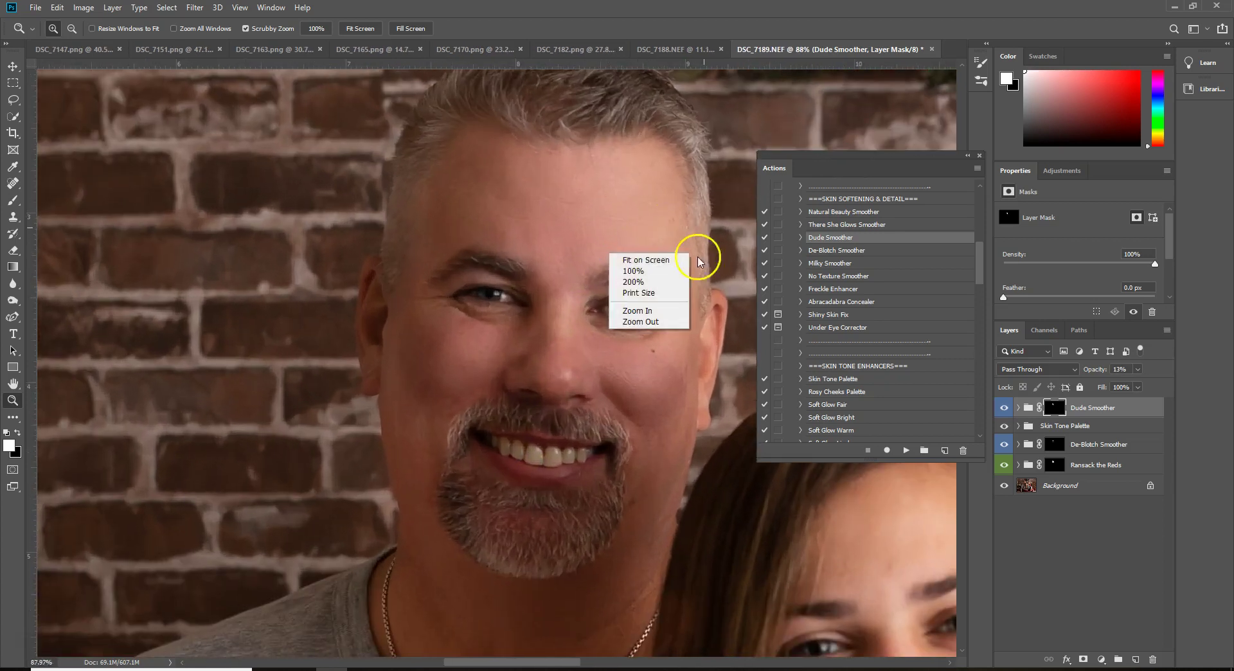
left_click(828, 165)
left_click(970, 155)
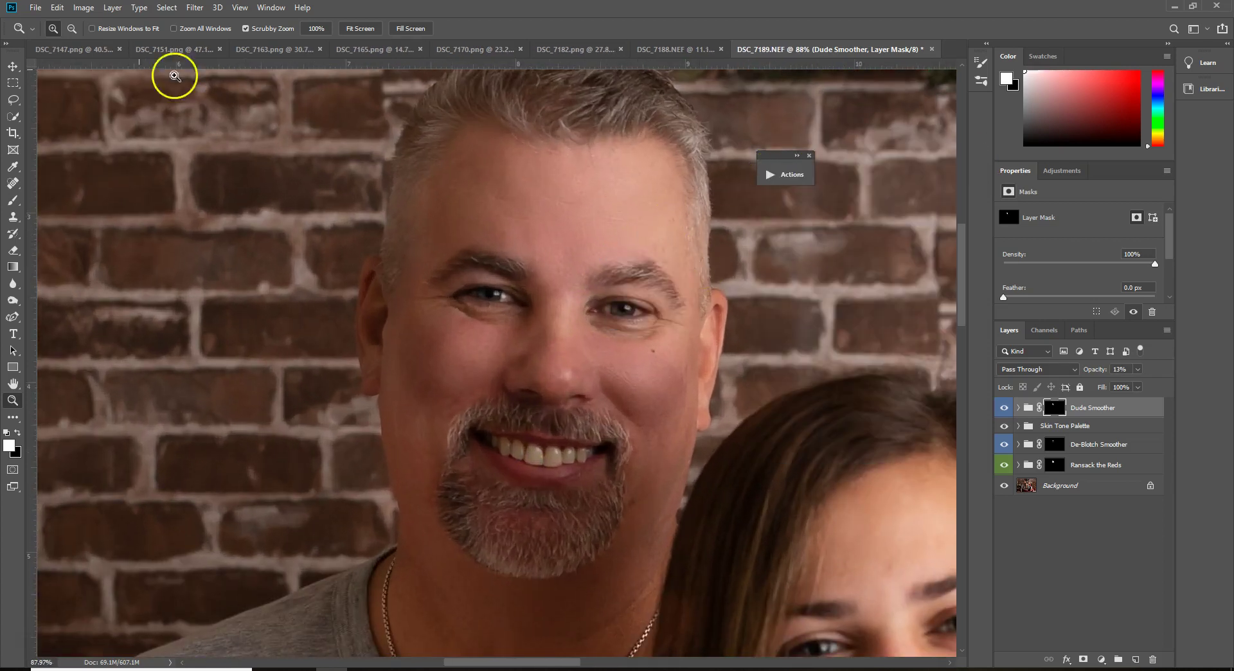
Revert the photo to its last saved state to compare the face with the original, and undo the revert.
left_click(86, 7)
left_click(34, 8)
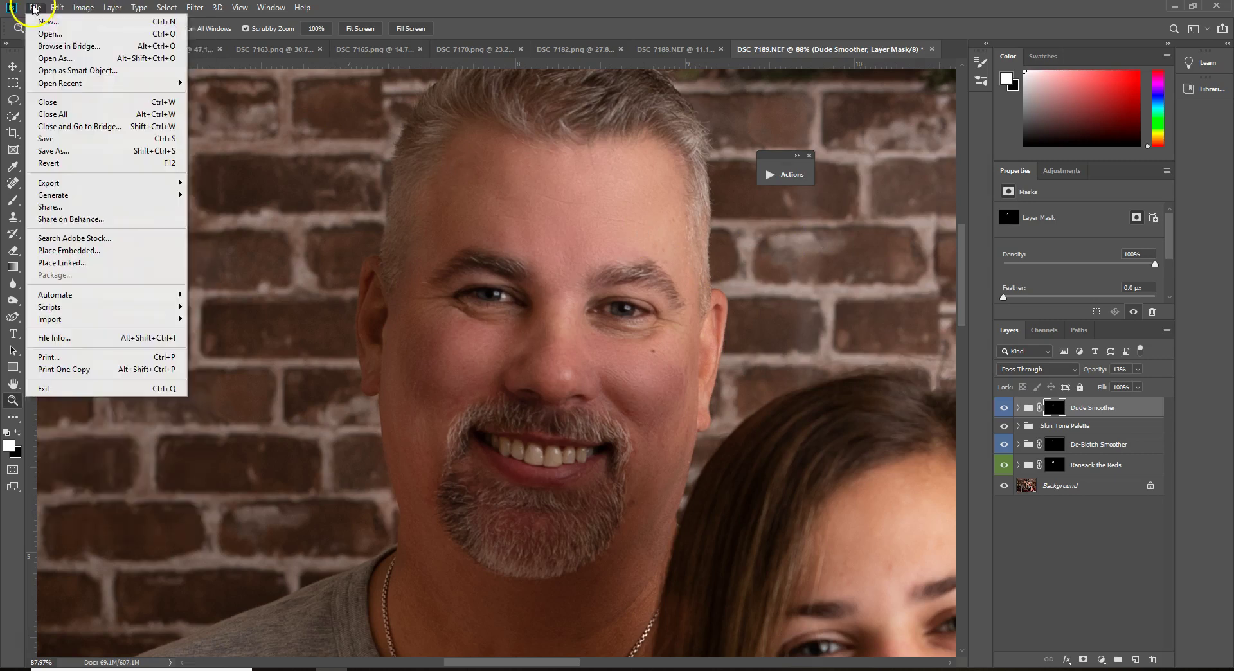
left_click(67, 165)
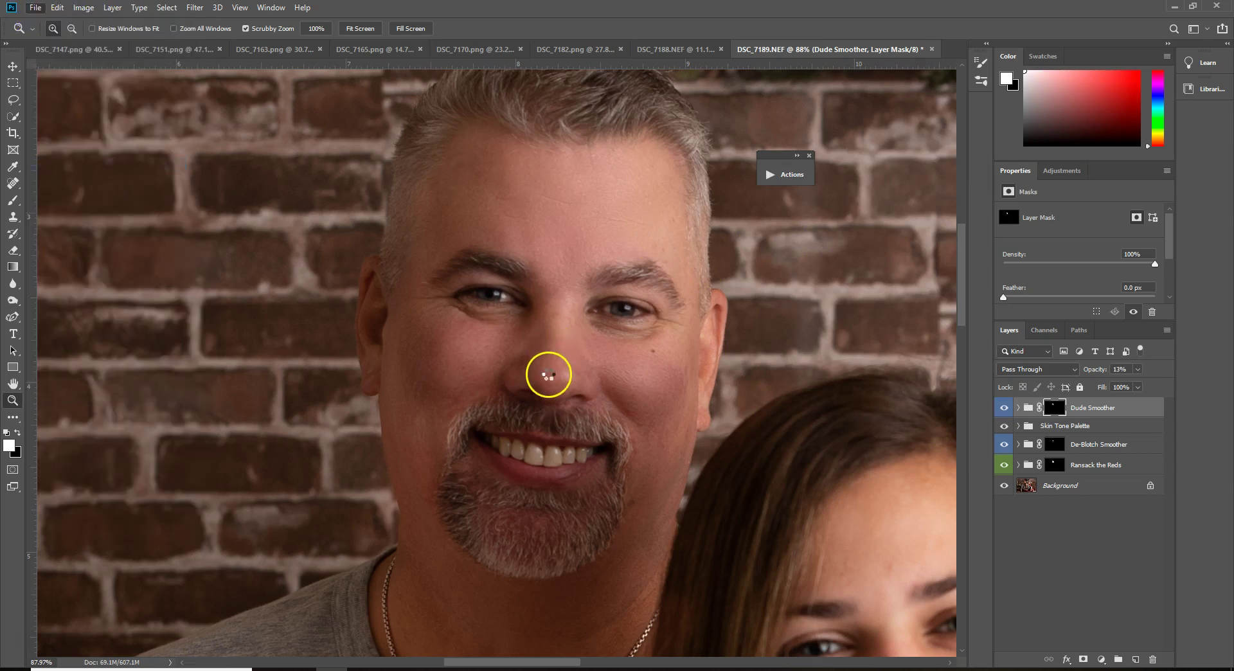
left_click_drag(562, 356, 595, 322)
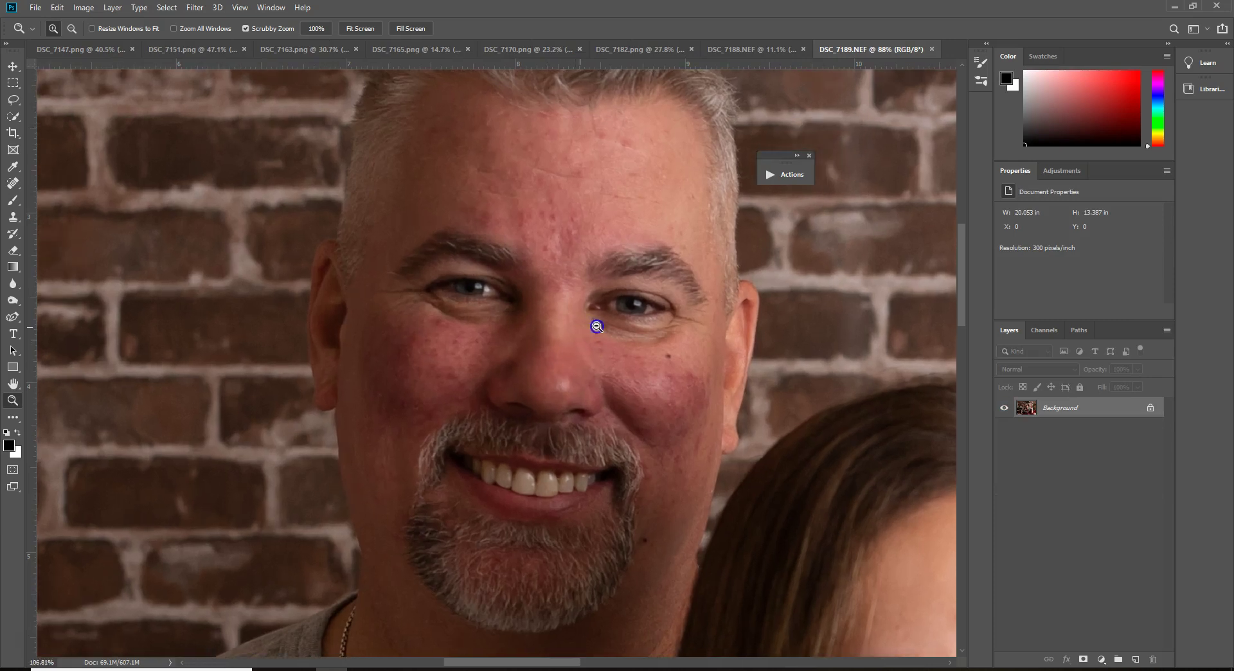
left_click(84, 7)
left_click(64, 24)
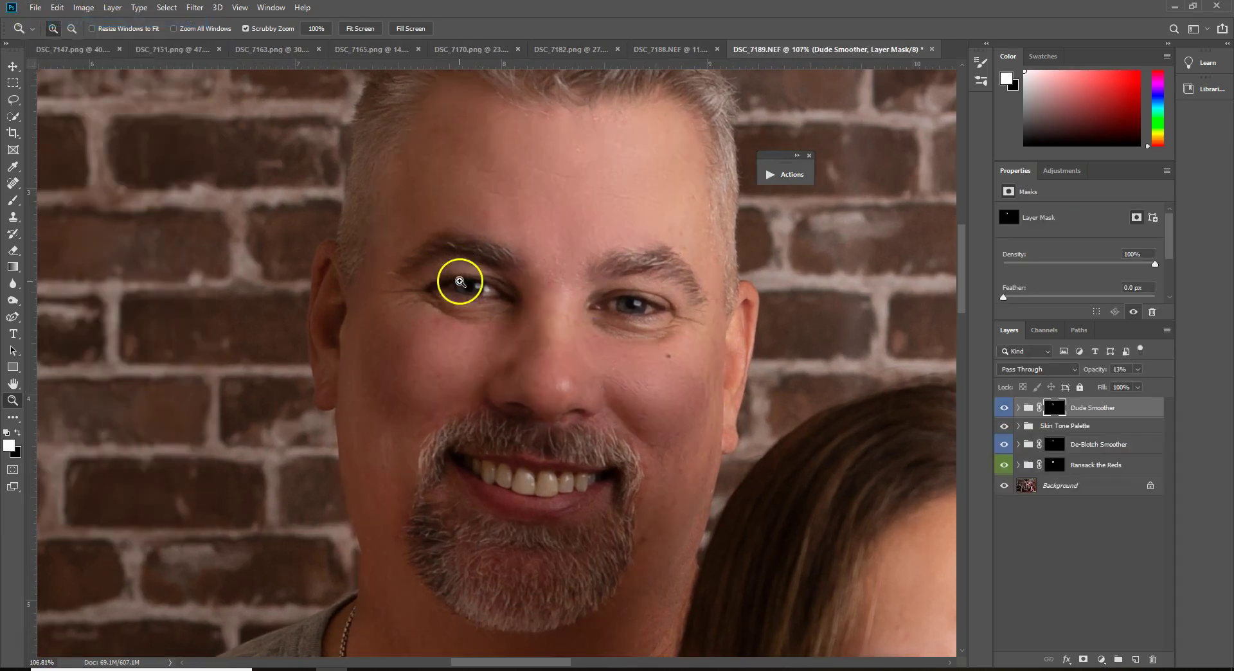
Run the All Over Eye Foundation action from the eye enhancers and paint its effect over the man's eyes at 100% zoom.
left_click_drag(629, 339, 625, 348)
left_click(609, 344)
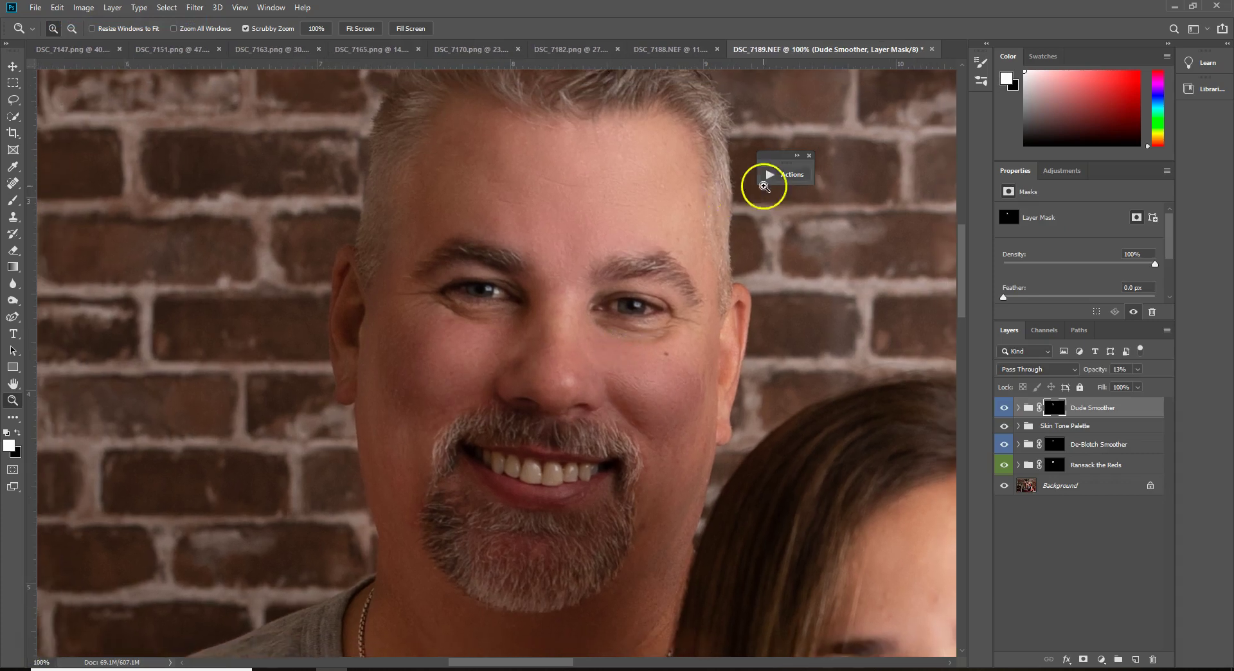
left_click(775, 175)
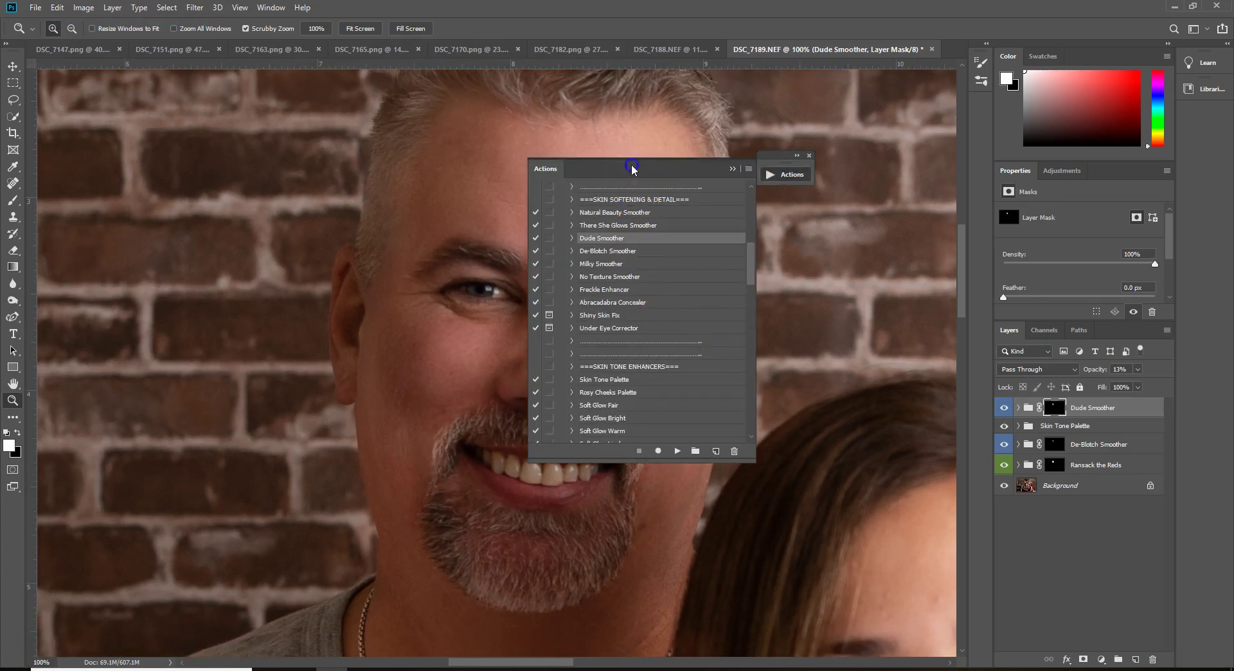
left_click_drag(634, 169, 810, 158)
scroll(805, 307, "down", 3)
scroll(804, 321, "down", 2)
left_click(790, 369)
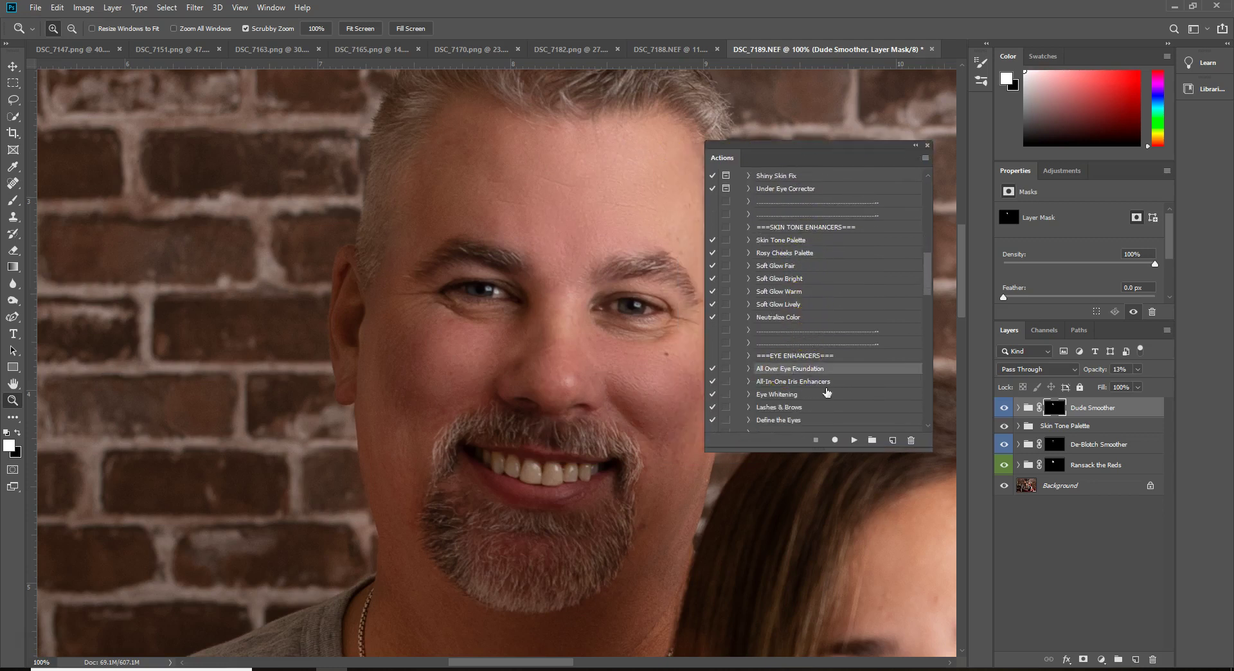
left_click(854, 440)
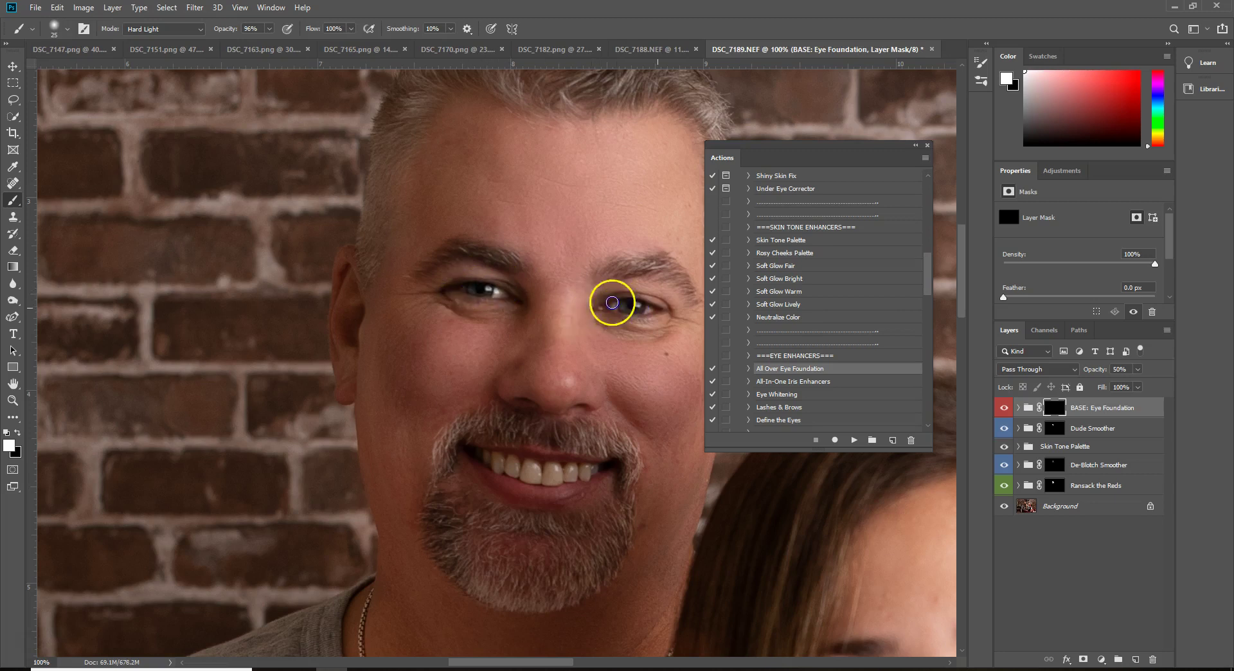
Run the All-In-One Iris Enhancers action and paint the Brighten Iris Color mask white over both irises.
scroll(780, 386, "down", 2)
left_click(780, 354)
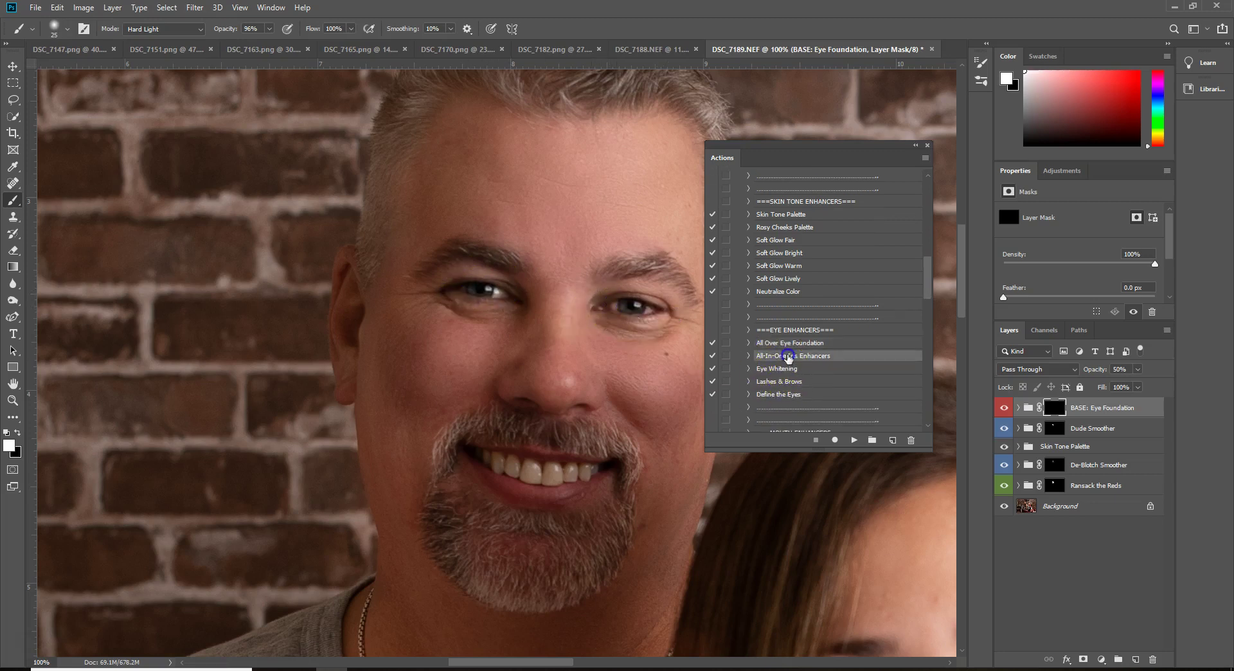
left_click(855, 441)
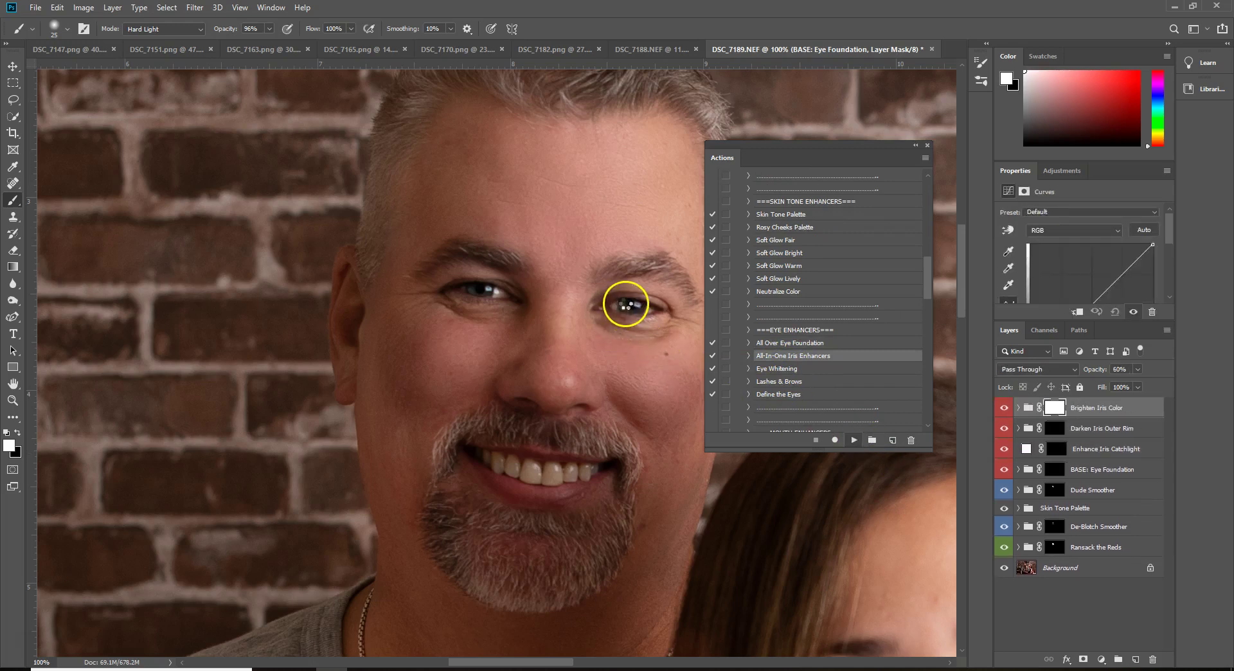
left_click_drag(502, 296, 462, 290)
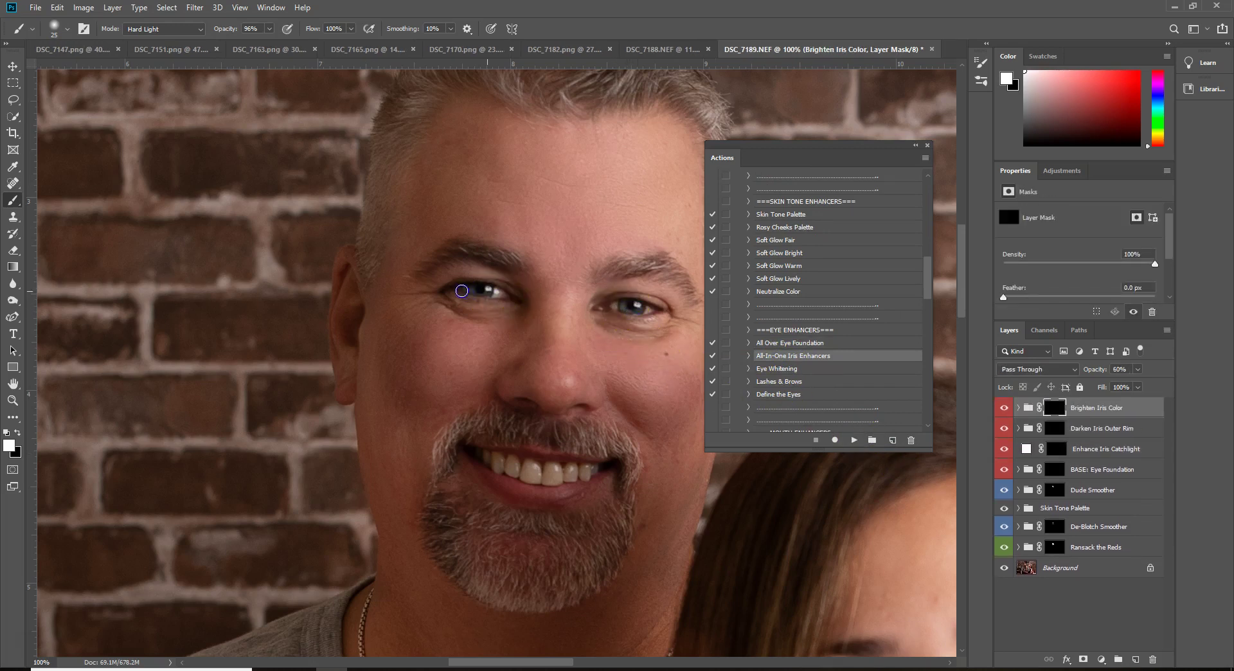
left_click_drag(618, 309, 633, 309)
Run the Define the Eyes action and paint its effect over the man's eyes.
left_click(792, 383)
scroll(792, 392, "up", 1)
left_click(790, 419)
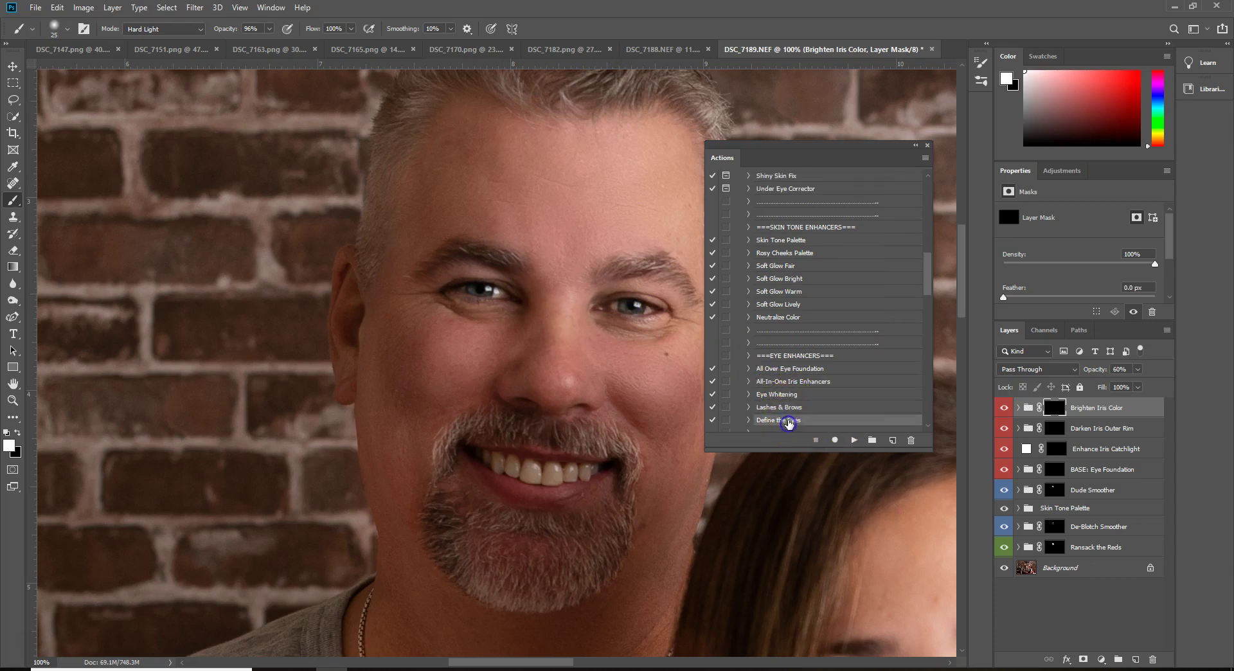
left_click(855, 440)
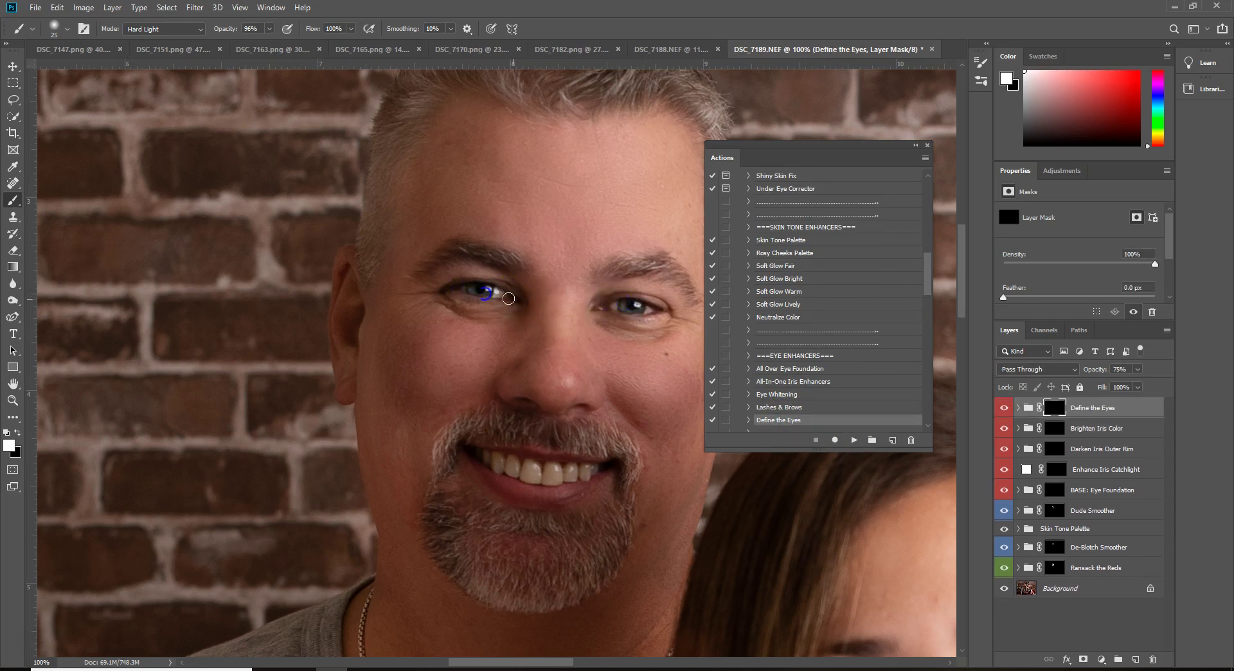
Run the Teeth Whitening action, painting it over the man's teeth at 34% group opacity.
scroll(813, 383, "down", 4)
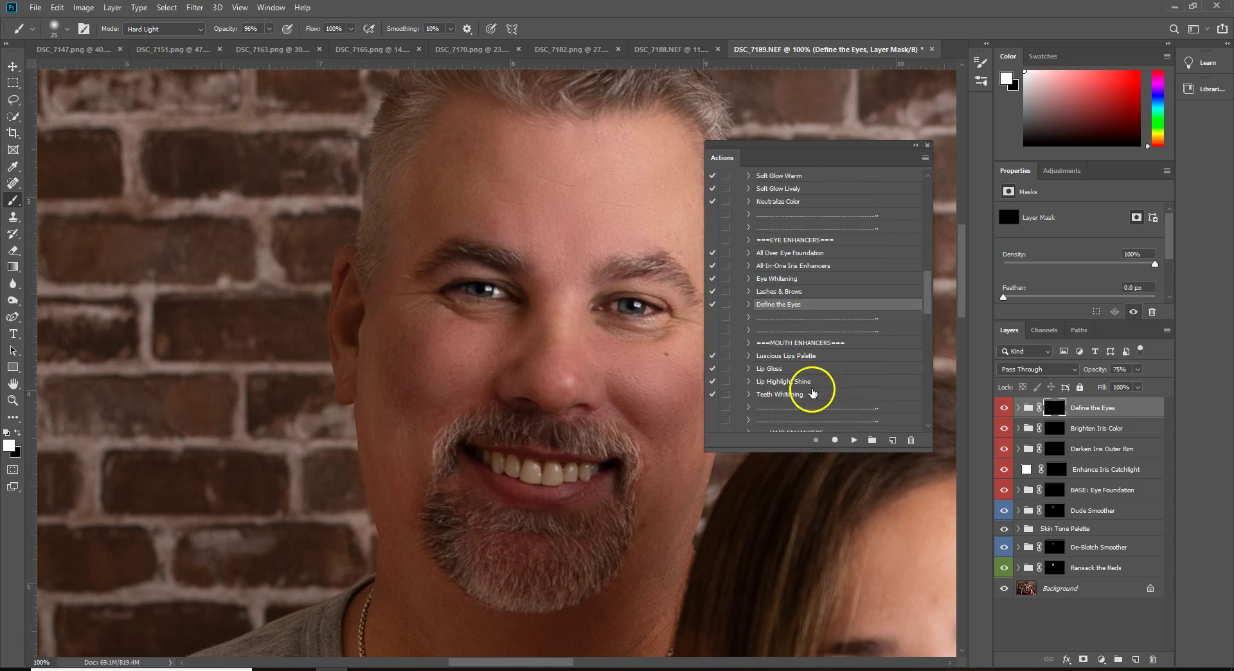
left_click(813, 394)
left_click(854, 440)
left_click_drag(494, 461, 491, 457)
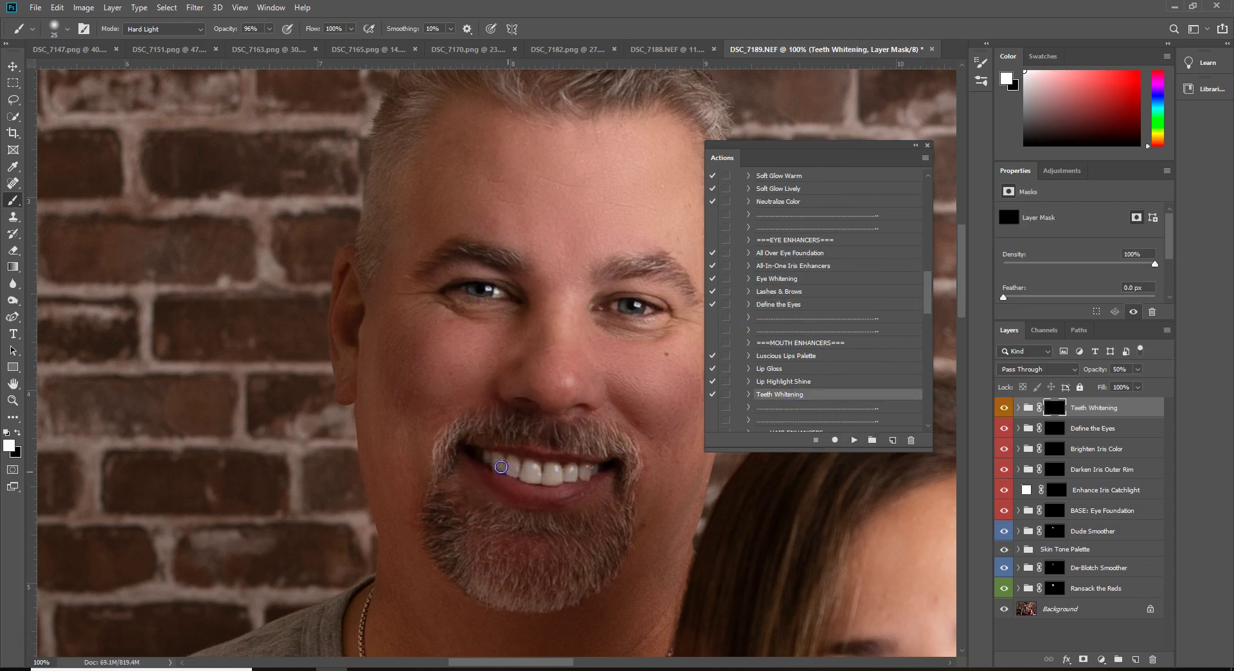
key("z")
left_click_drag(593, 326, 565, 349)
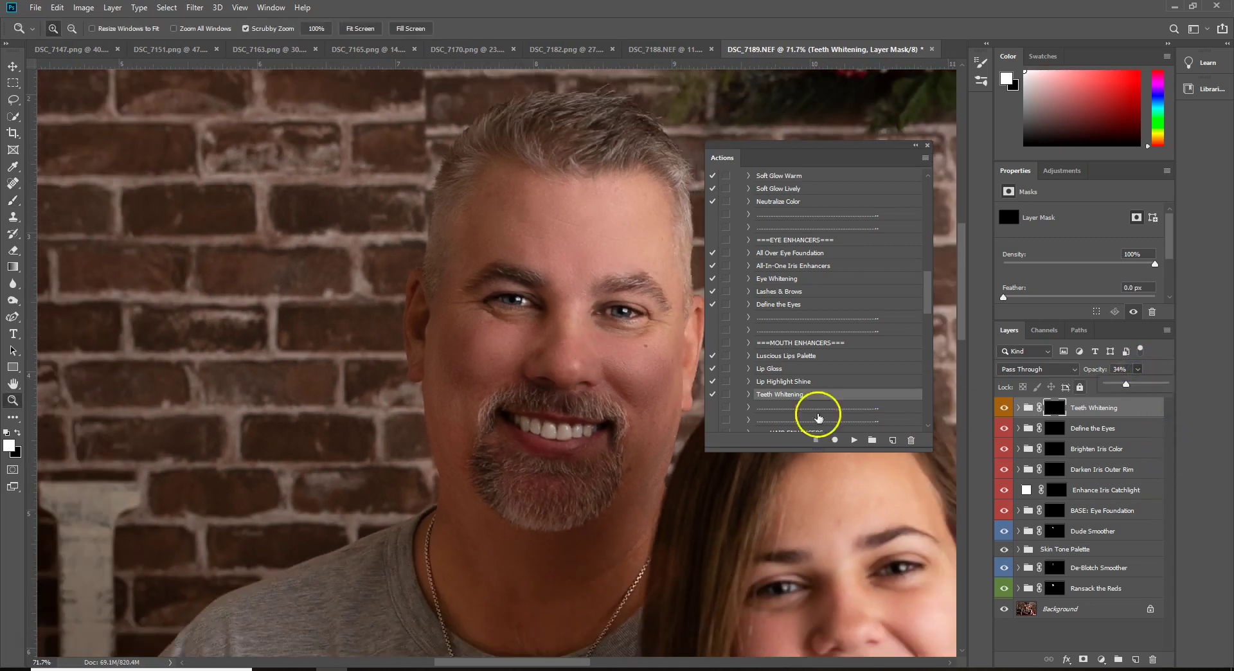
left_click_drag(592, 368, 604, 394)
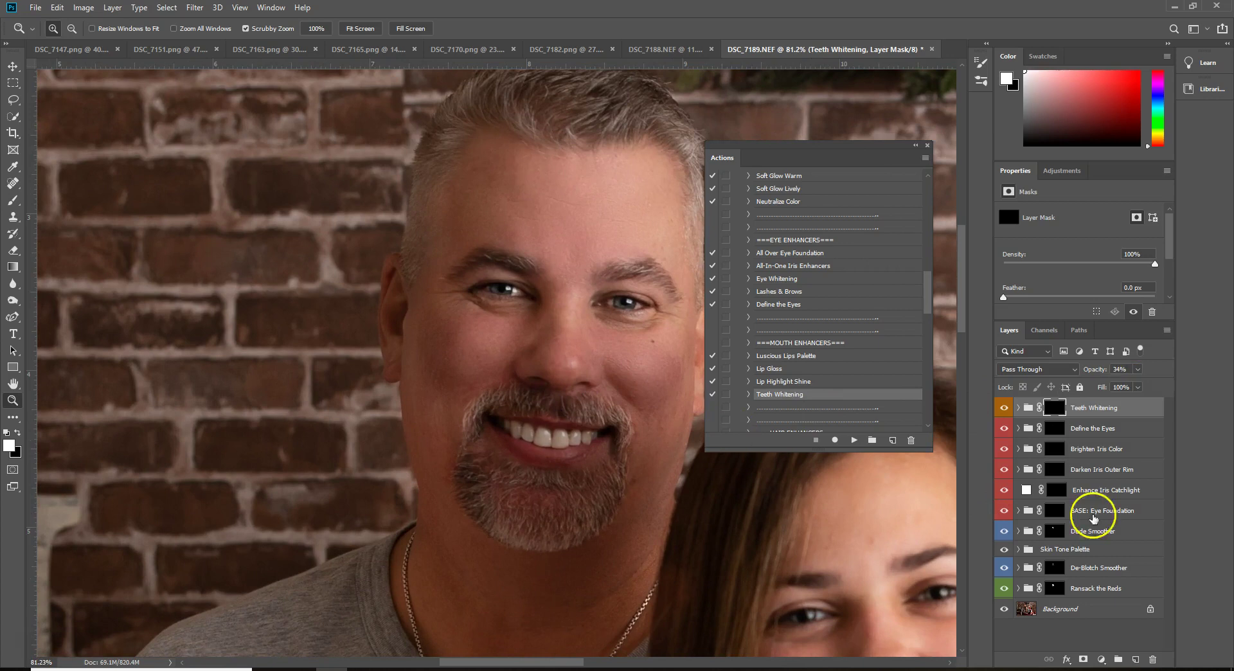
Reduce the Define the Eyes group's opacity and set the Brighten Iris Color group's opacity to 45%.
left_click(1130, 426)
left_click_drag(1115, 380, 1111, 386)
left_click(1104, 447)
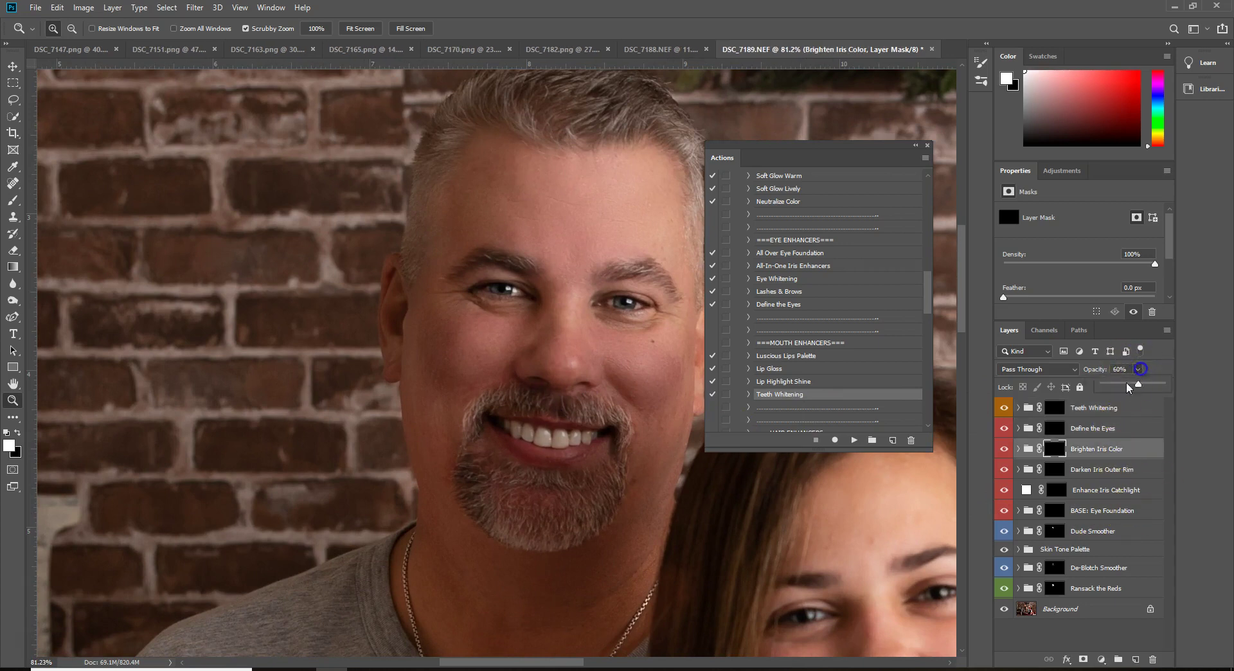
left_click_drag(1123, 384, 1132, 384)
Collapse the actions list, move it away from the face and review the retouched portrait at about 63% zoom.
left_click_drag(656, 307, 615, 339)
left_click(916, 145)
left_click_drag(614, 297, 620, 311)
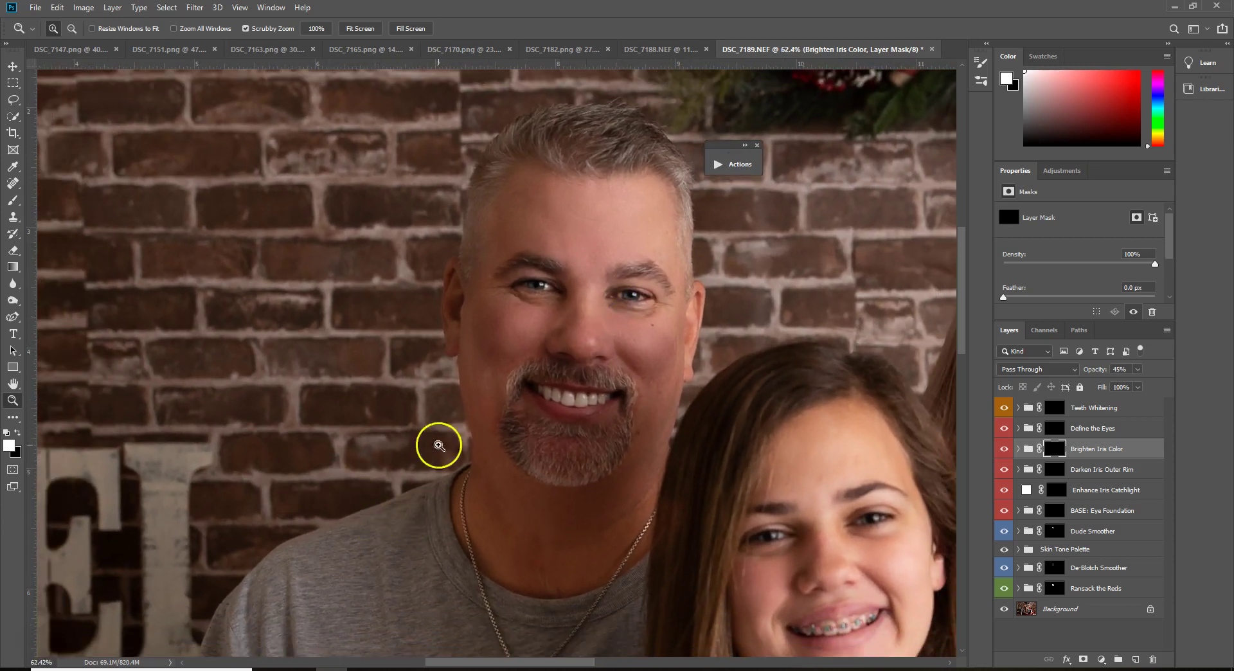
scroll(536, 162, "down", 1)
left_click_drag(728, 146, 832, 143)
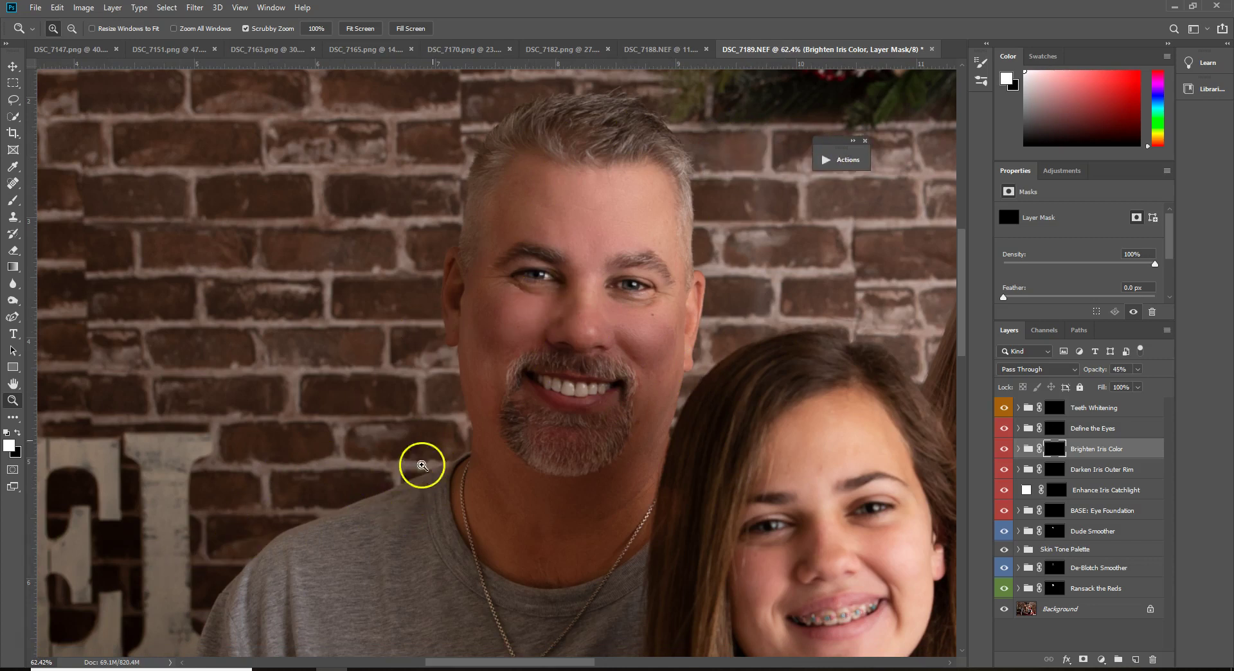
left_click_drag(588, 249, 591, 250)
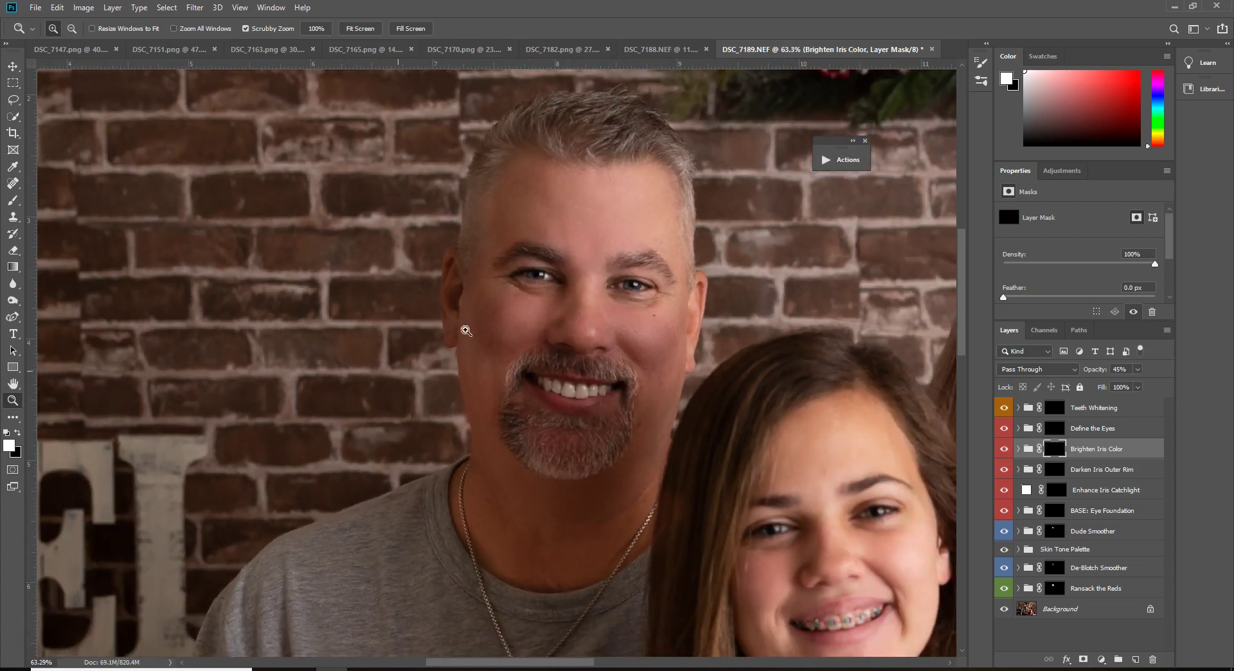